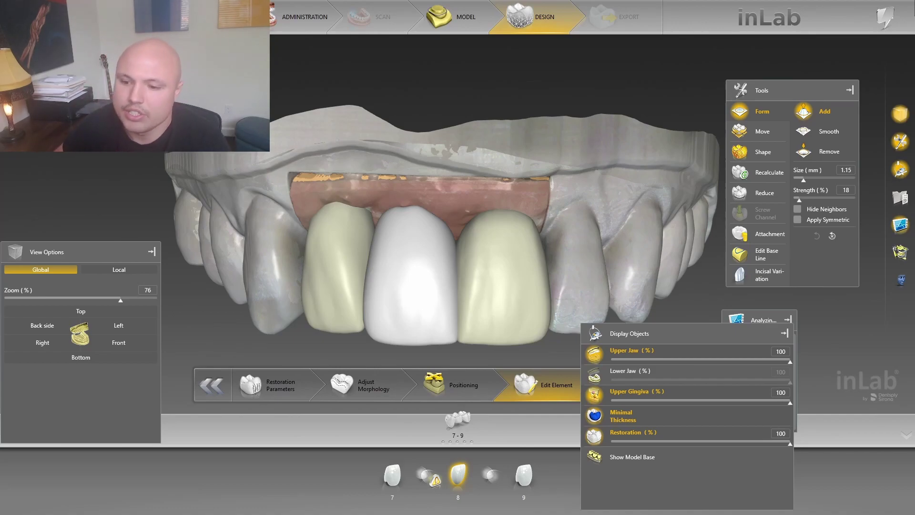
Review the tooth 9, 8 and 7 crowns, then open Edit Base Line for tooth 8
click(495, 305)
scroll(498, 298, up, 2)
middle_drag(499, 295, 477, 192)
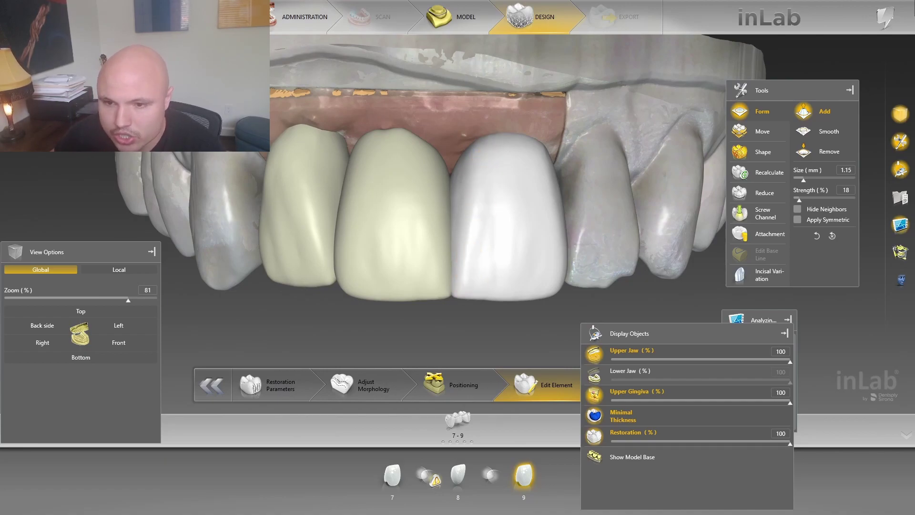
click(412, 232)
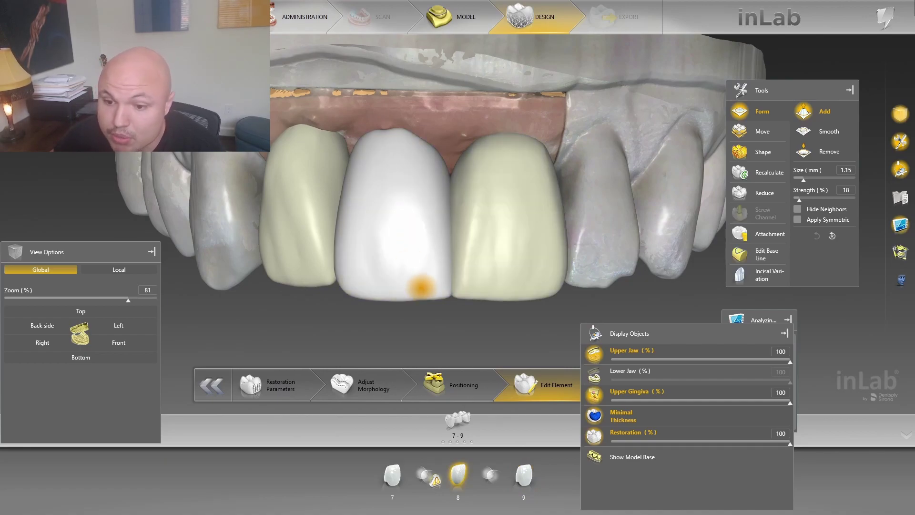
click(306, 214)
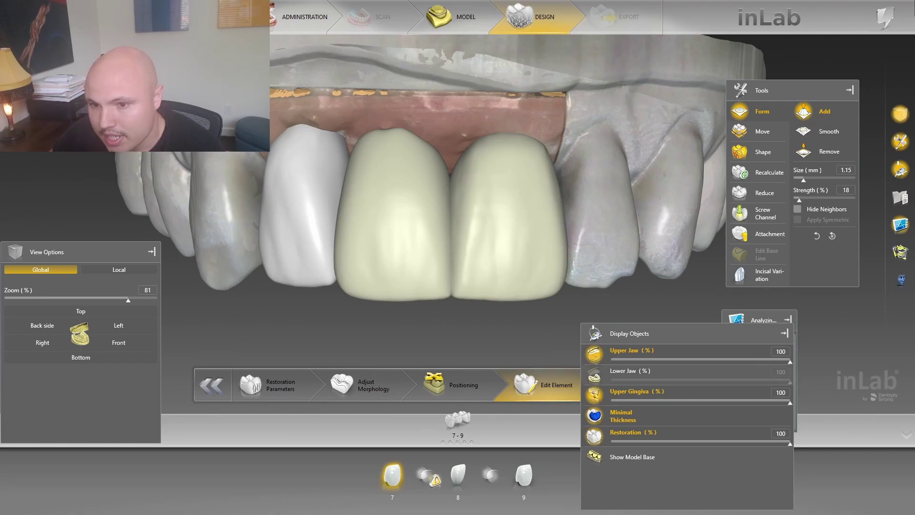
double_click(388, 210)
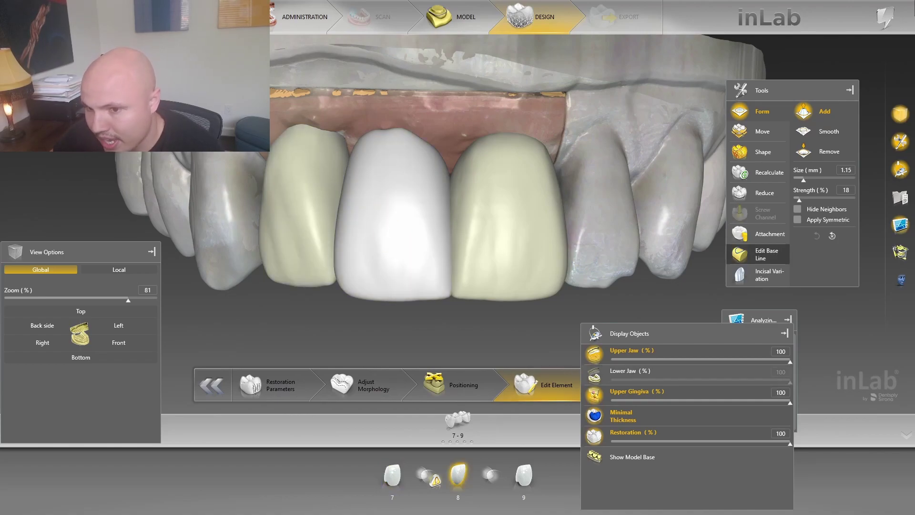
click(763, 254)
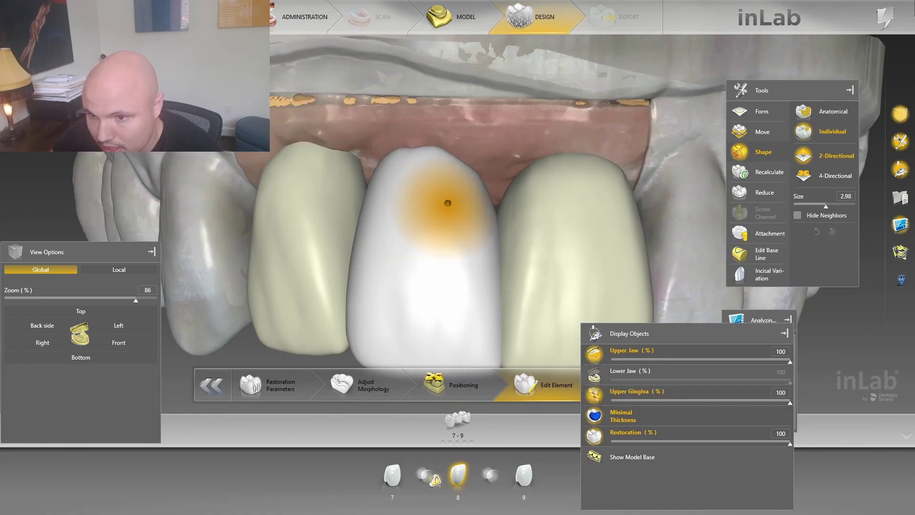
Reshape tooth 8's contour near tooth 9 with a reduced Individual shape size
scroll(441, 184, up, 2)
ctrl+scroll(465, 128, down, 5)
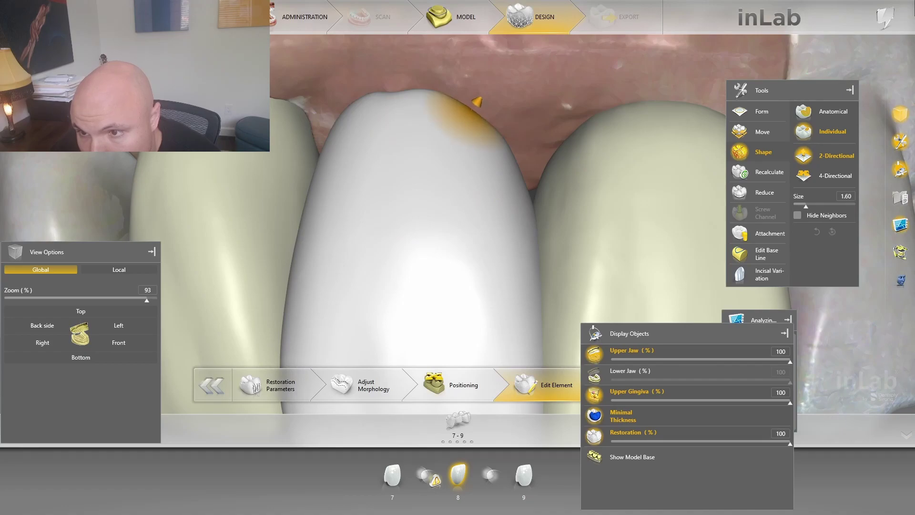
drag(480, 105, 487, 110)
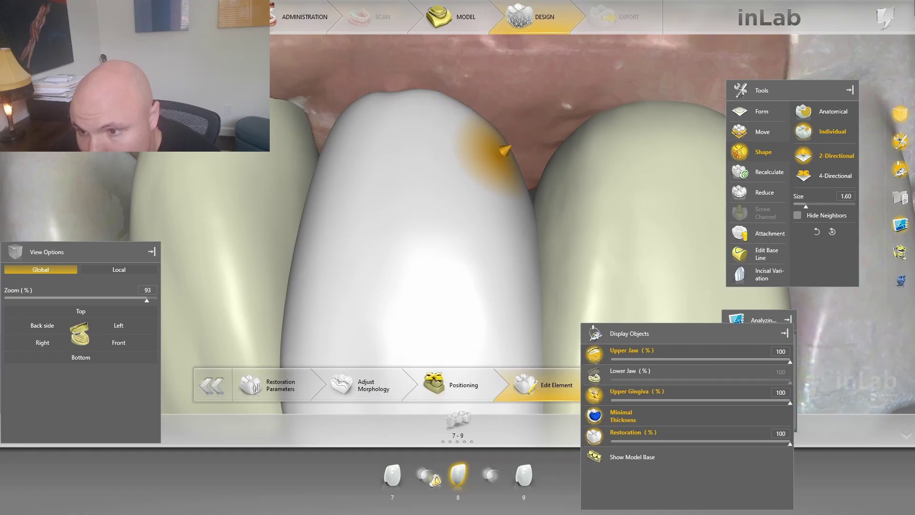
ctrl+scroll(417, 203, down, 1)
scroll(418, 203, down, 2)
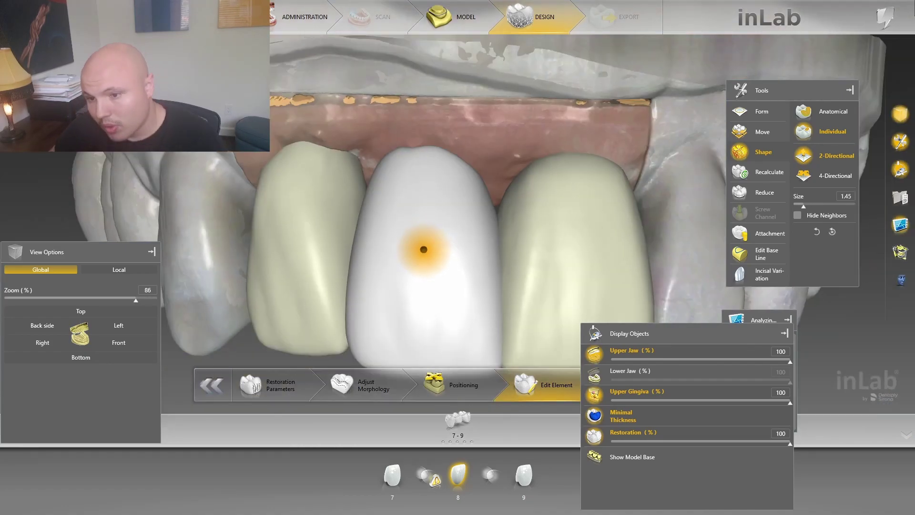
scroll(441, 255, down, 1)
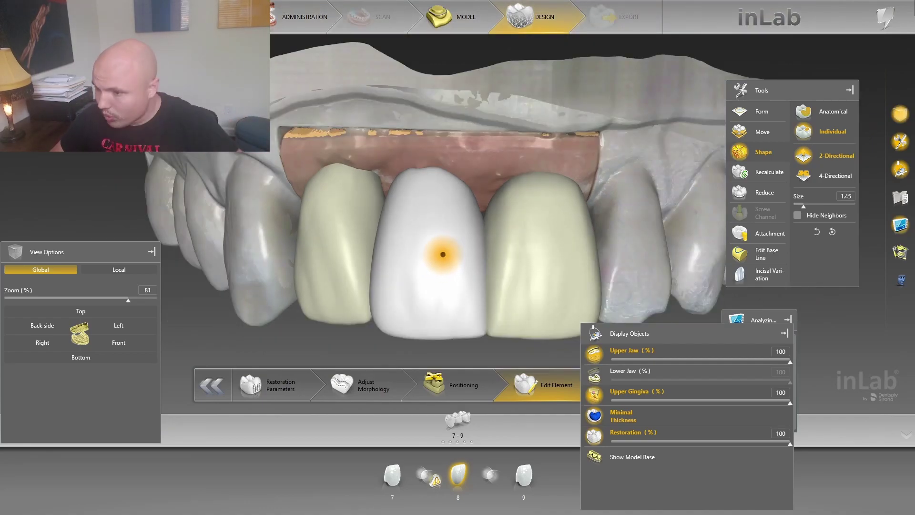
click(762, 111)
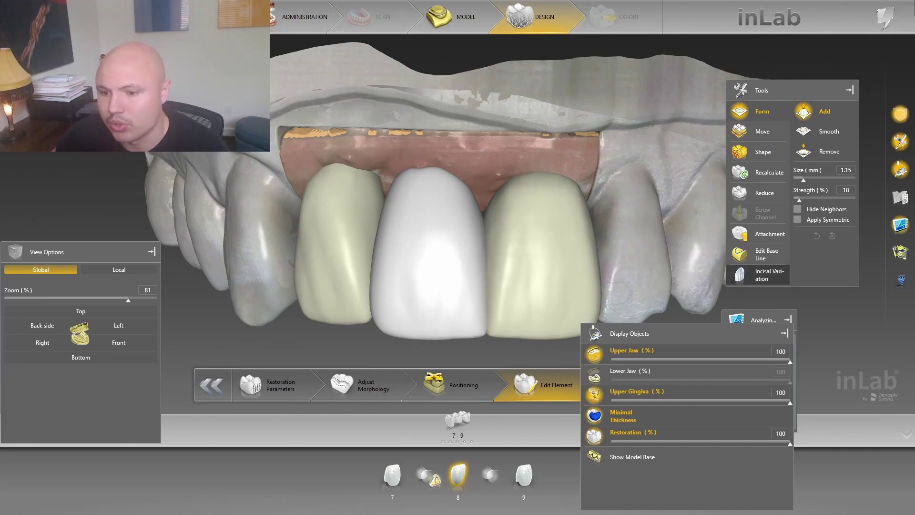
Set the Form Add brush size to 1.40 mm and expand the Analyzing panel
scroll(464, 267, up, 2)
ctrl+scroll(464, 267, up, 5)
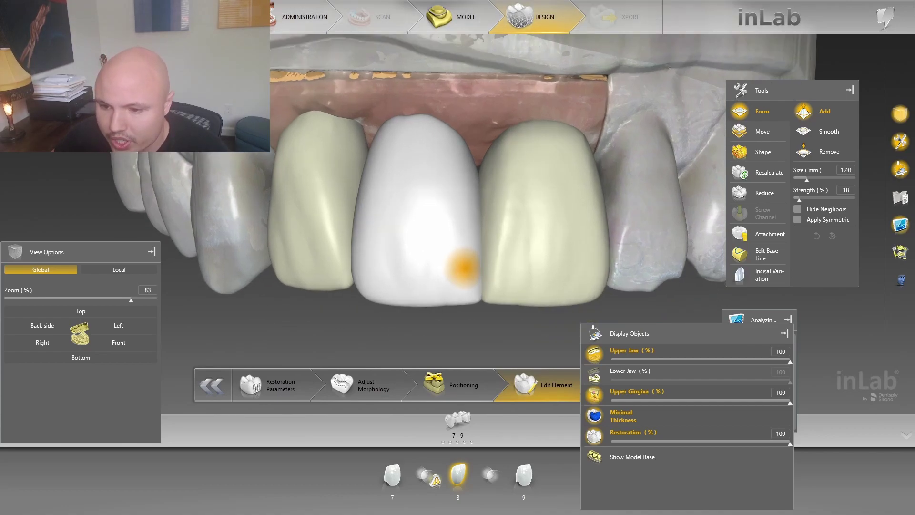
ctrl+scroll(465, 267, down, 6)
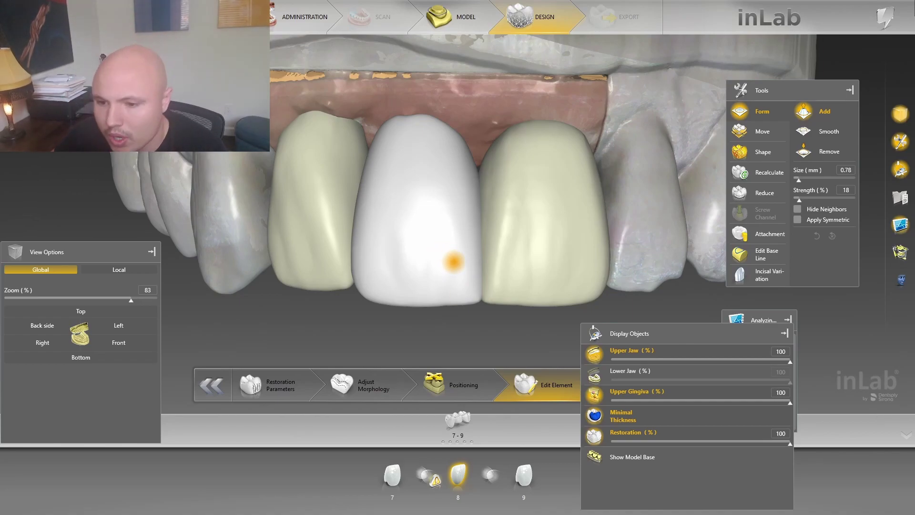
ctrl+scroll(453, 261, up, 3)
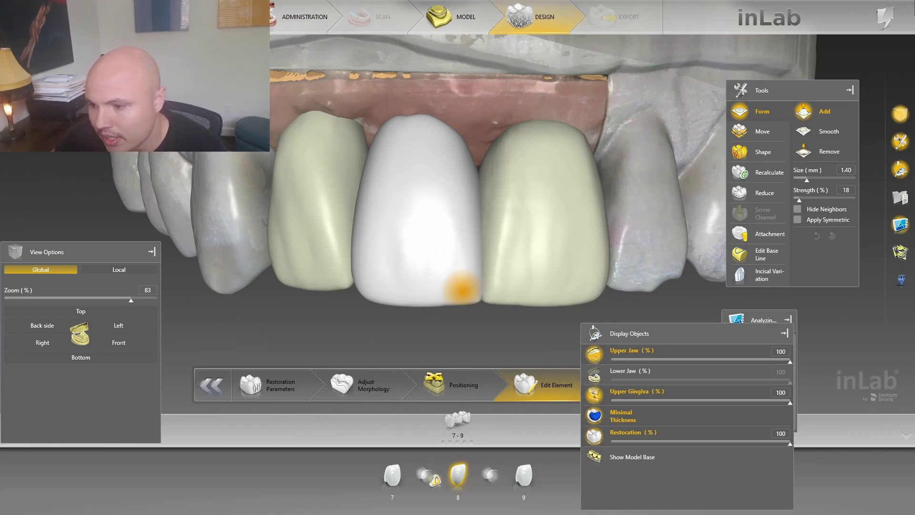
mouse_move(763, 320)
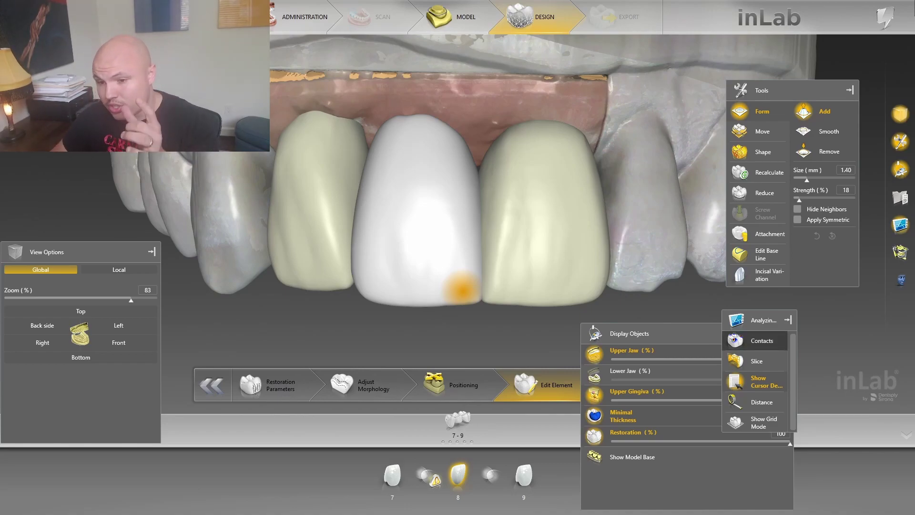
Turn on Contacts colouring and make tooth 8 the edited crown again
click(762, 340)
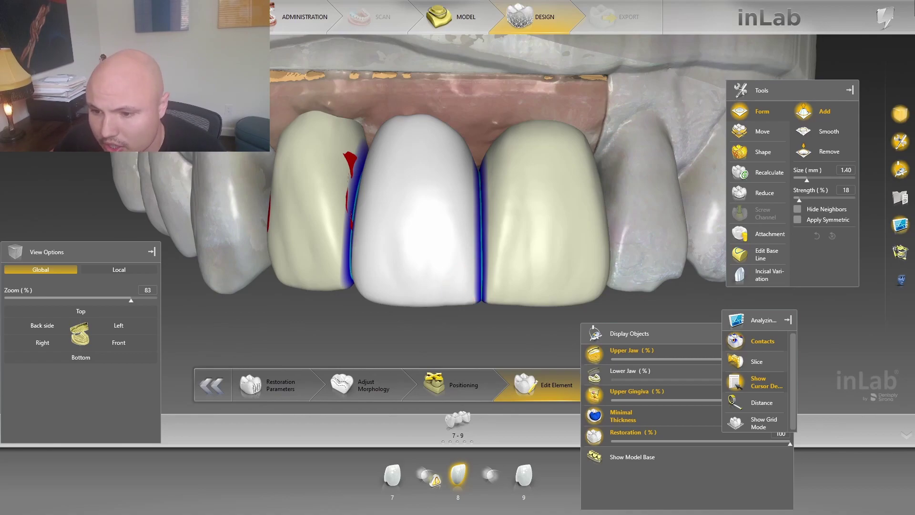
click(498, 265)
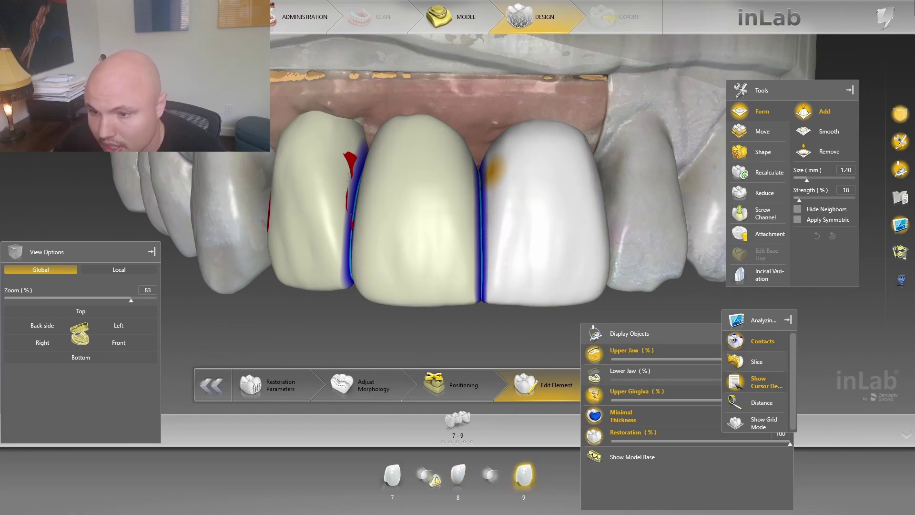
scroll(562, 276, up, 2)
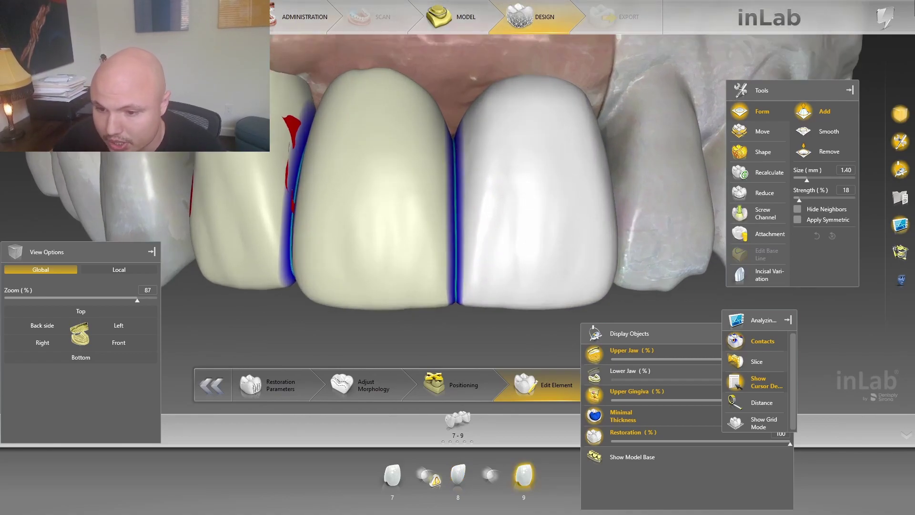
click(424, 241)
Add material to tooth 8 near its contact with tooth 9
ctrl+scroll(434, 286, up, 2)
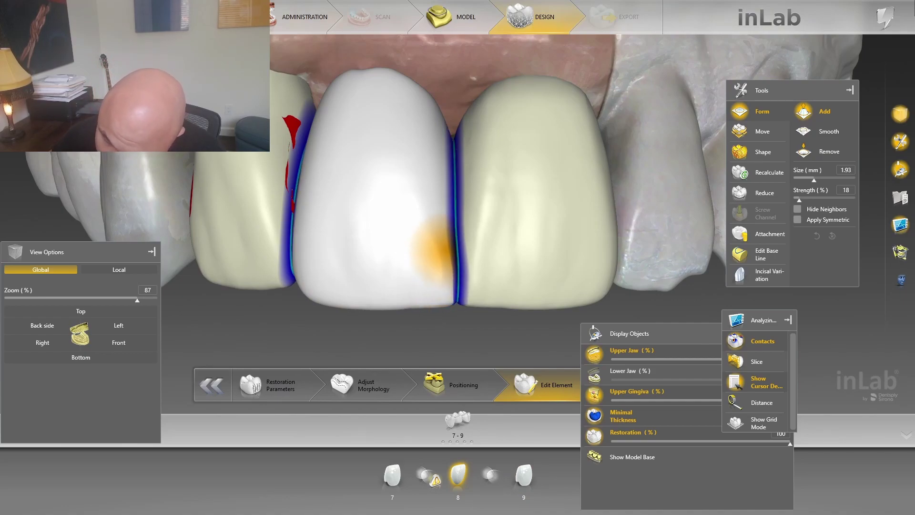
mouse_move(431, 245)
mouse_down()
mouse_move(419, 224)
mouse_move(422, 198)
mouse_move(431, 233)
mouse_up()
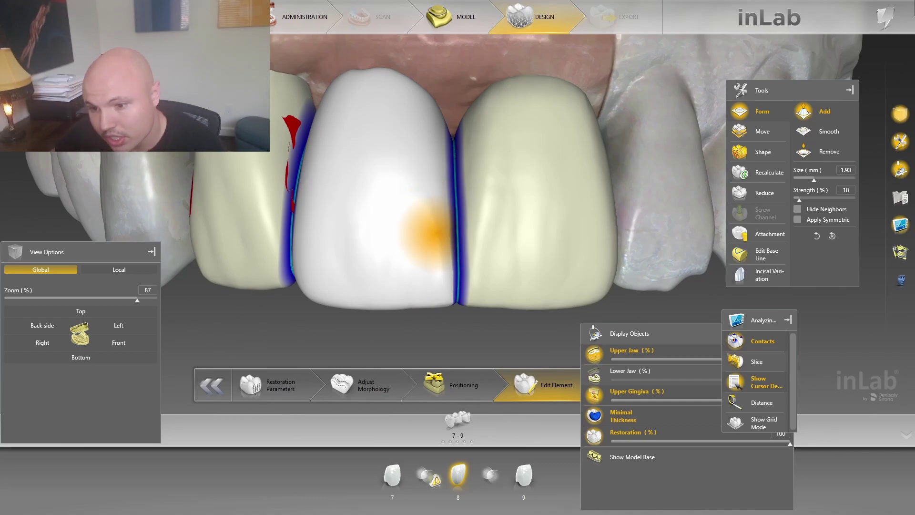
right_drag(431, 233, 417, 329)
Return to a front view and re-enable contact colouring while checking teeth 9 and 8
click(763, 341)
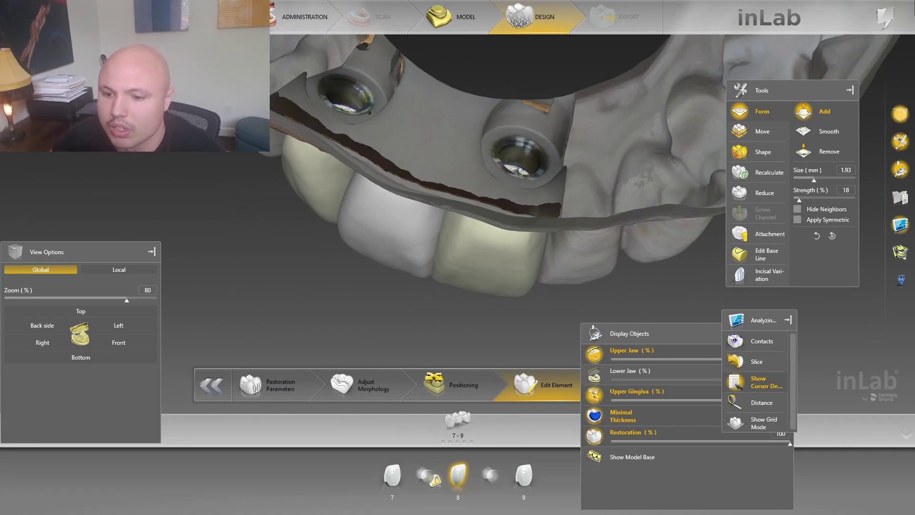
click(119, 342)
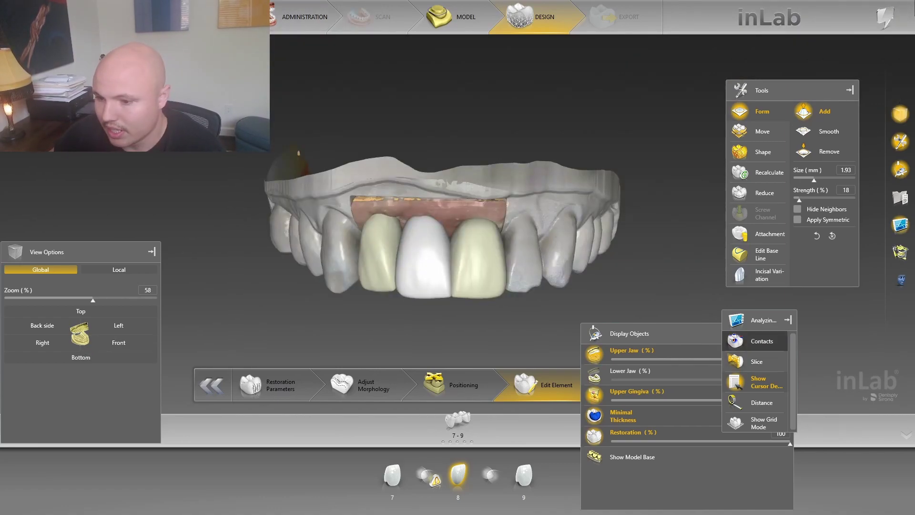
click(761, 340)
scroll(443, 214, up, 3)
click(524, 476)
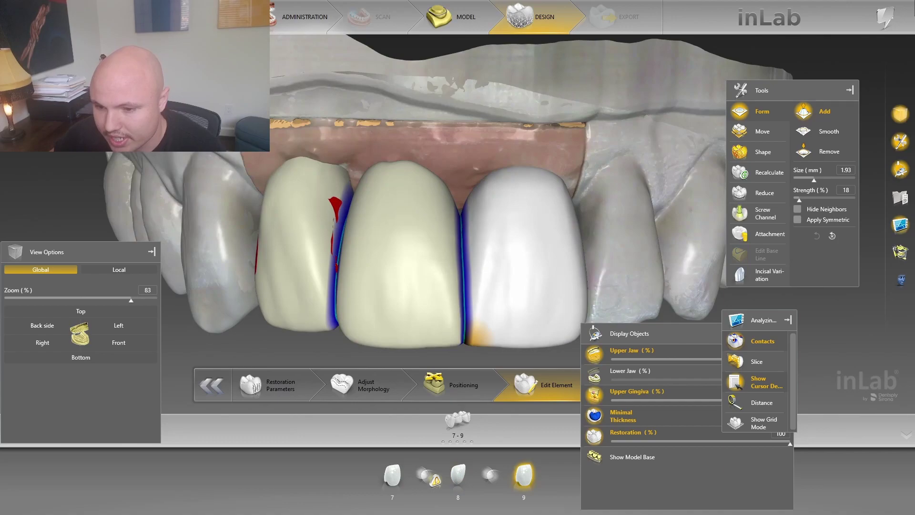
click(448, 329)
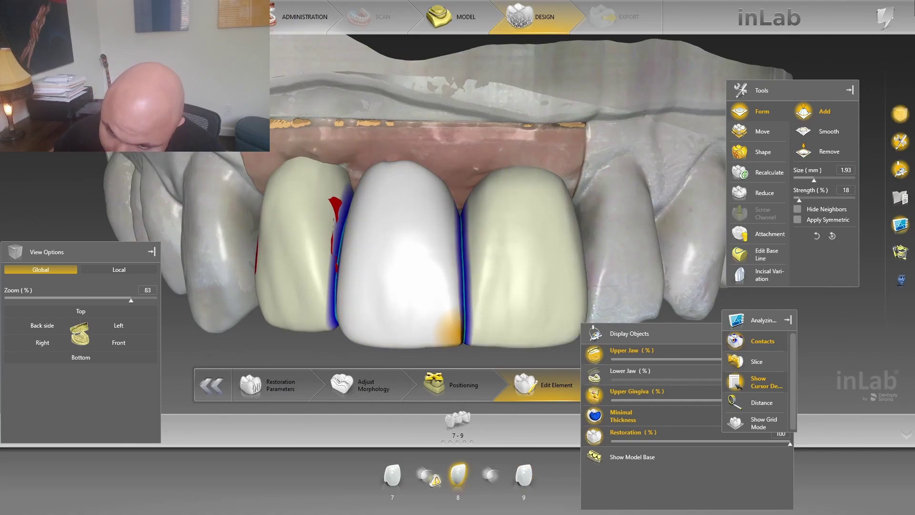
Settle on tooth 8, hide contact colouring and lower the Add brush to 1.33 mm
click(482, 284)
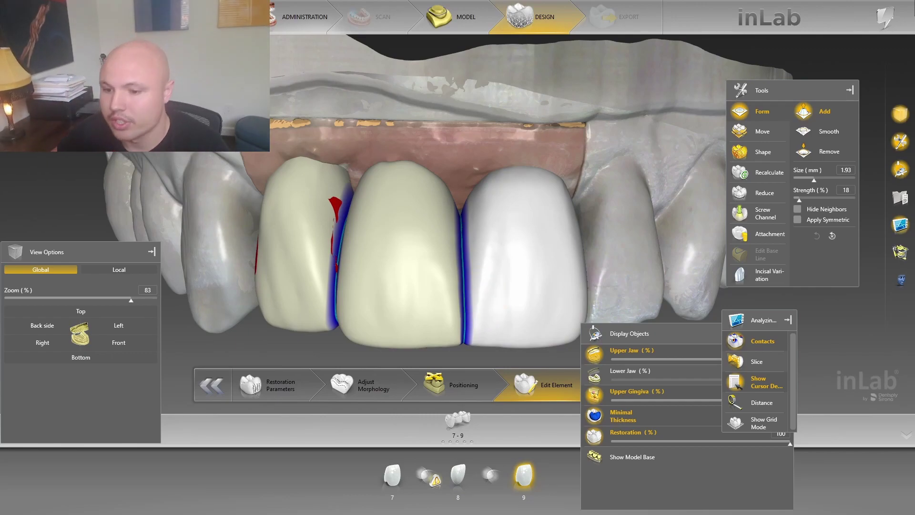
click(410, 267)
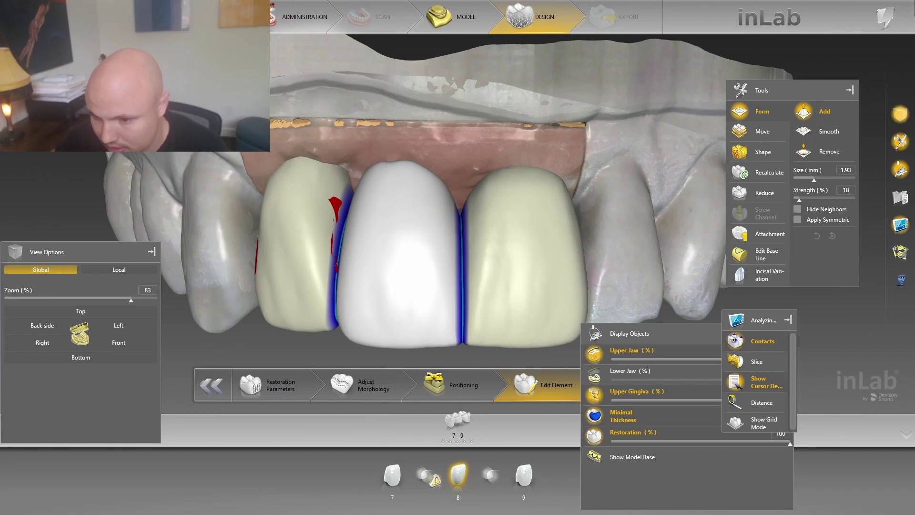
scroll(424, 239, up, 3)
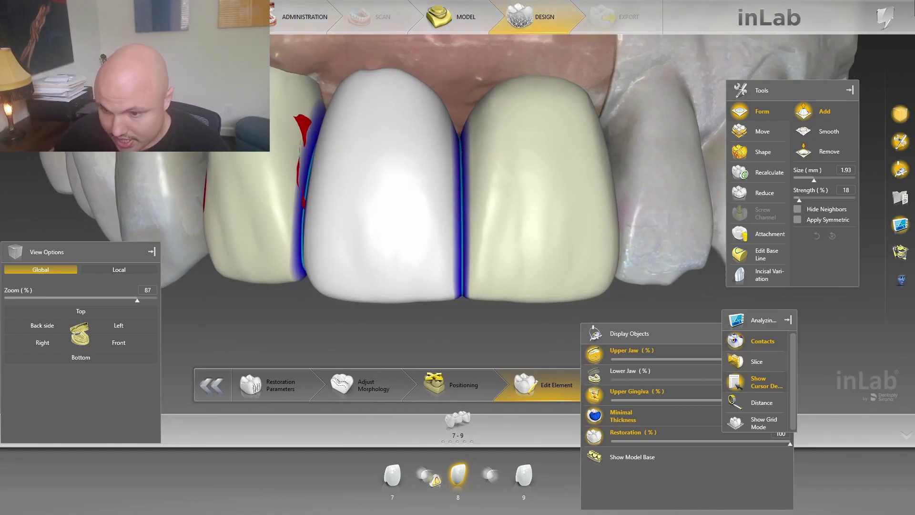
click(477, 264)
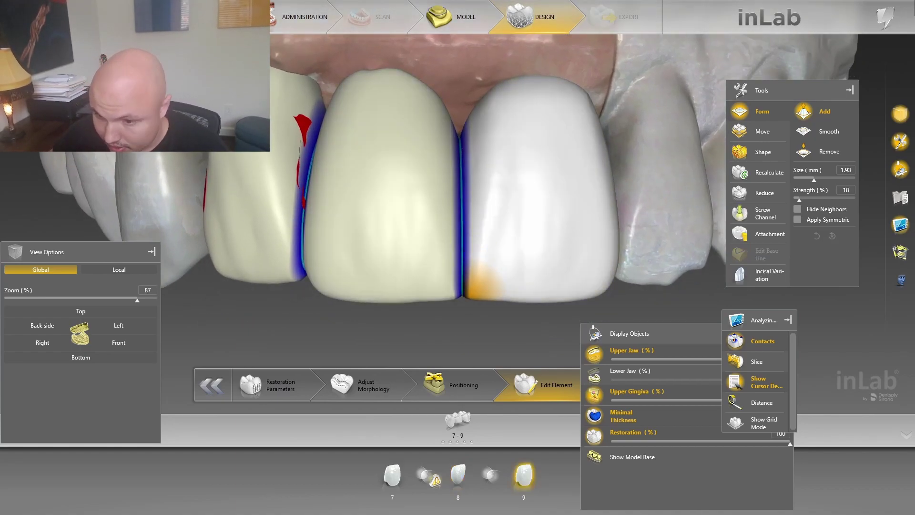
click(435, 238)
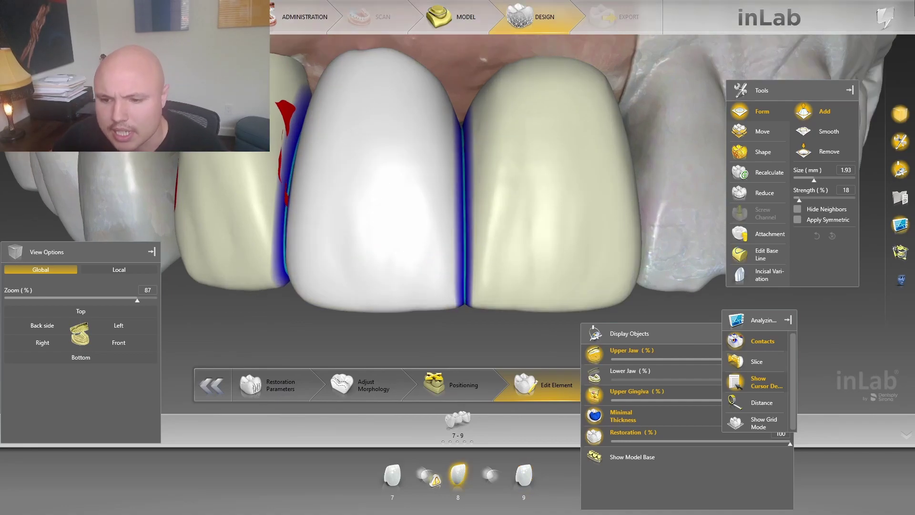
click(762, 341)
scroll(441, 286, down, 3)
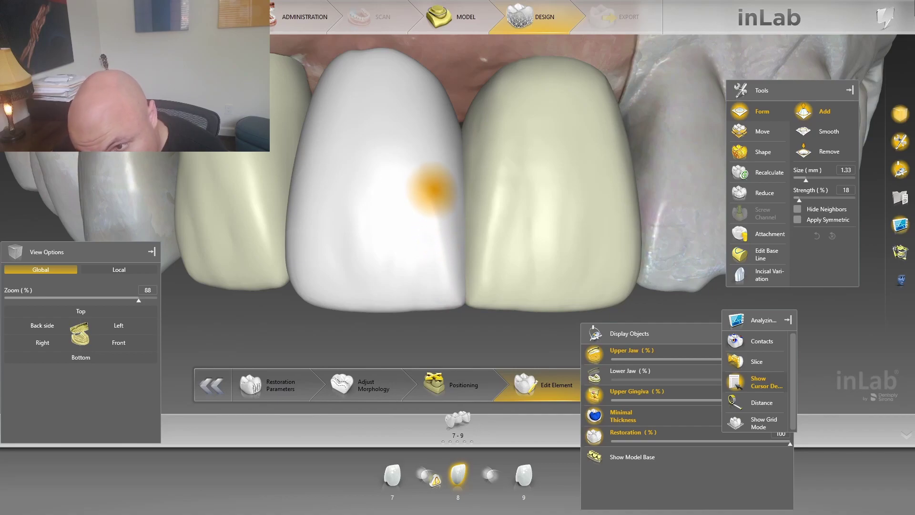
Add material up tooth 8 toward the gumline with a small Add brush
right_drag(429, 189, 429, 148)
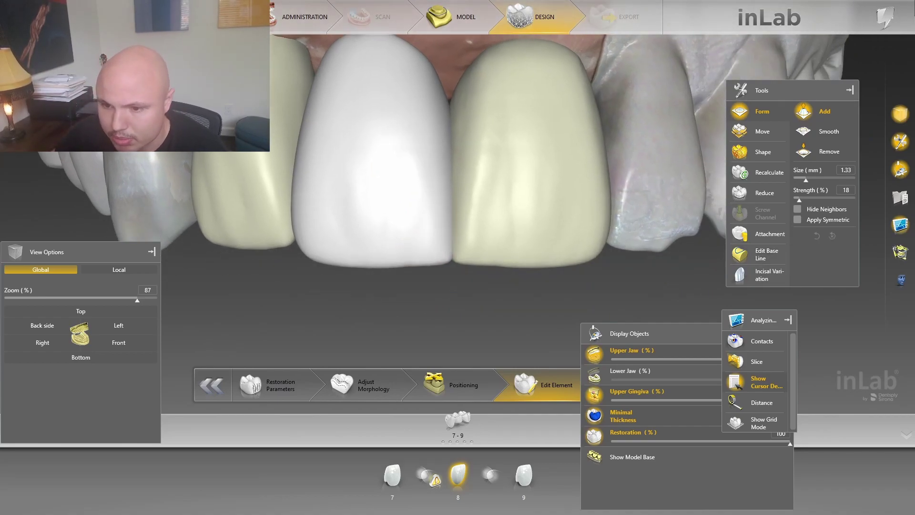
right_drag(434, 268, 435, 283)
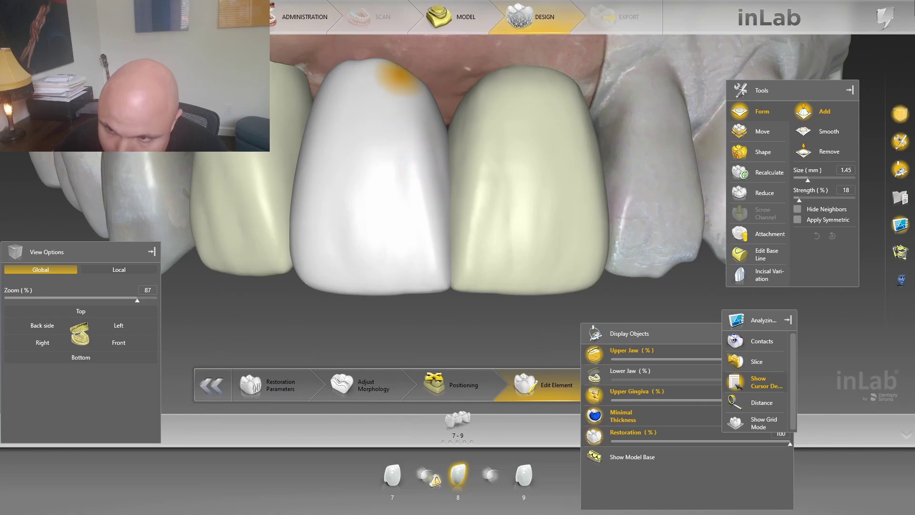
right_drag(391, 141, 403, 247)
scroll(403, 248, down, 2)
scroll(446, 234, up, 3)
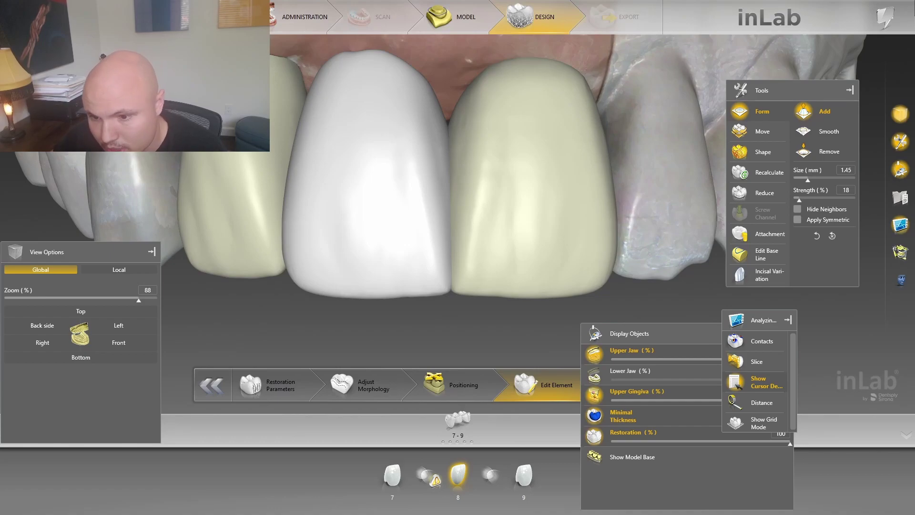
scroll(431, 284, up, 1)
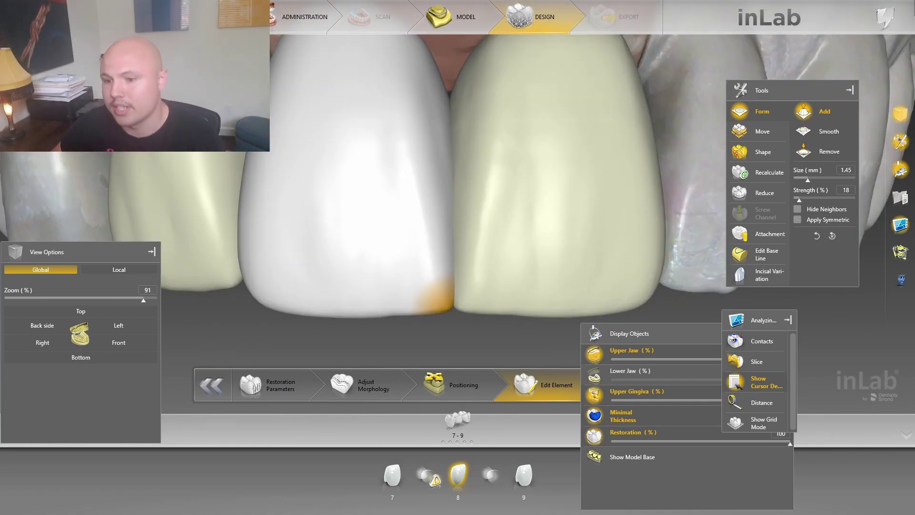
Switch to tooth 9 and toggle Contacts on and off to check the proximal contacts
click(476, 293)
click(761, 340)
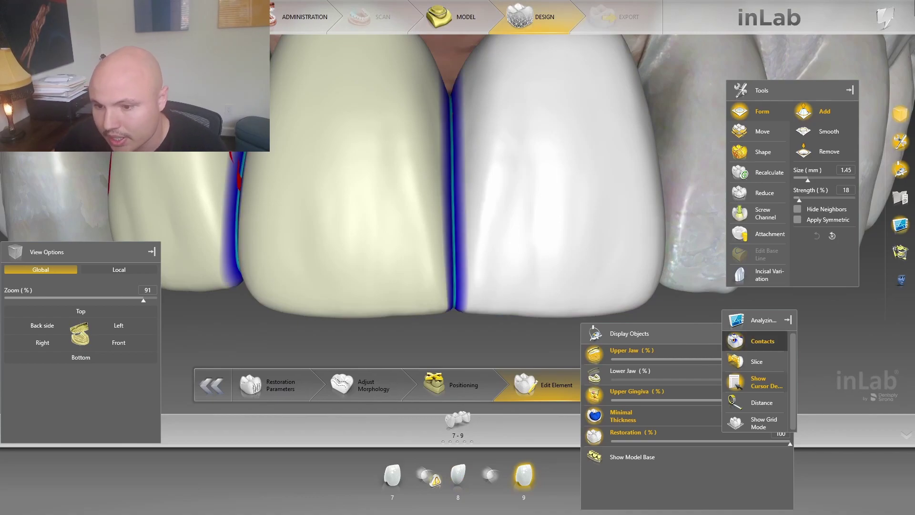
click(762, 341)
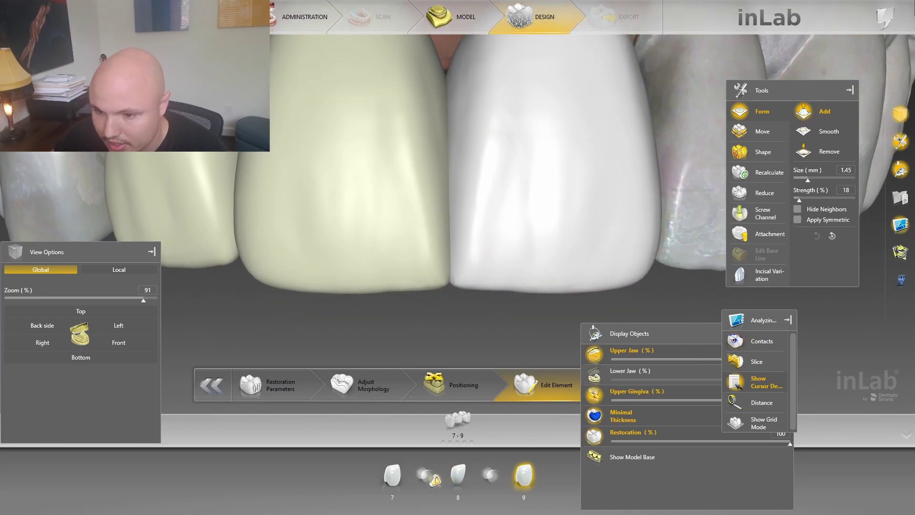
scroll(465, 275, down, 2)
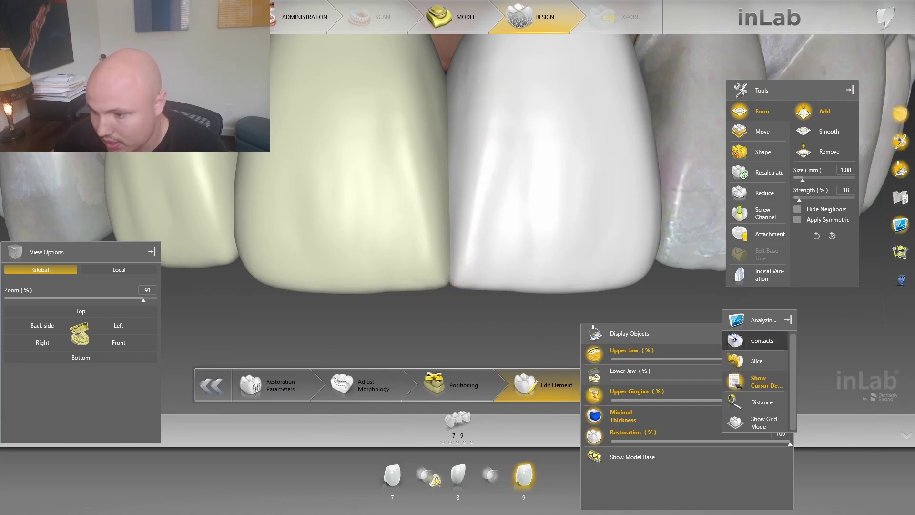
click(762, 340)
scroll(458, 191, down, 2)
click(762, 341)
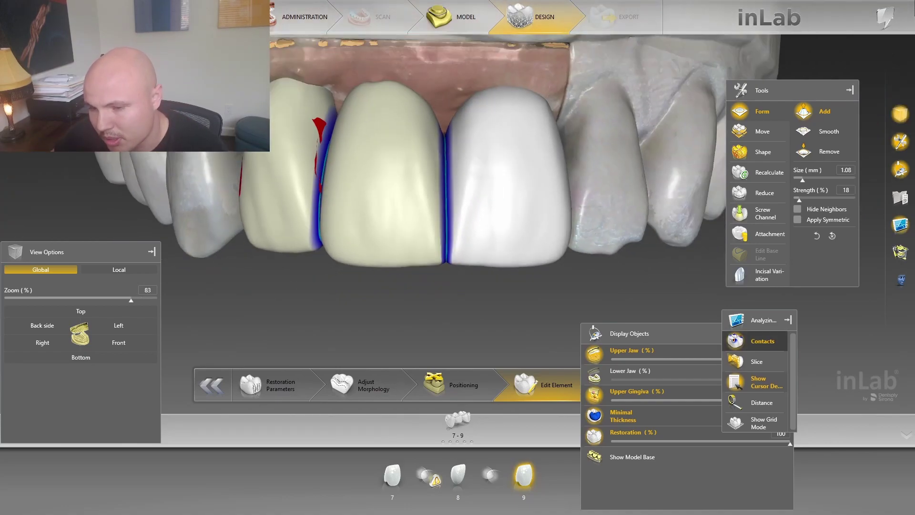
scroll(462, 262, up, 2)
ctrl+scroll(463, 261, up, 3)
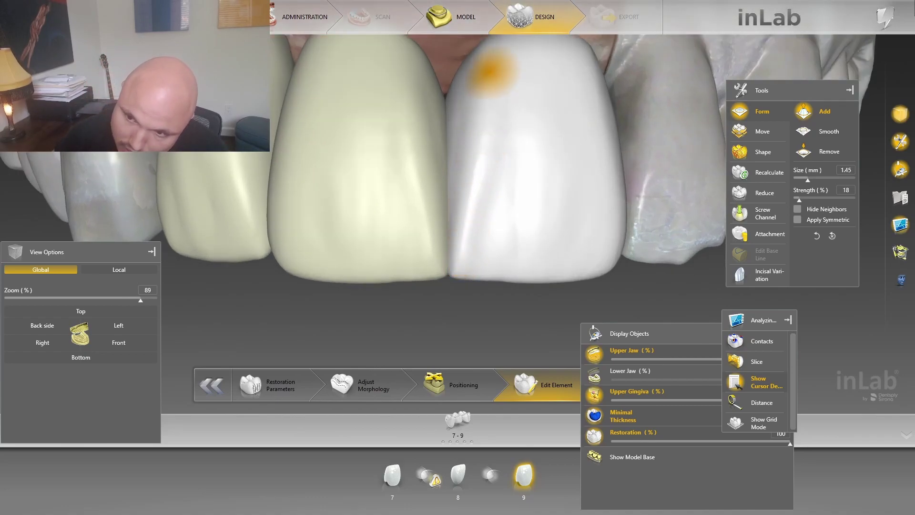
Add material up tooth 9 and across tooth 8, leaving tooth 9 active at 1.08 mm
right_drag(491, 72, 500, 255)
scroll(500, 255, down, 1)
double_click(423, 261)
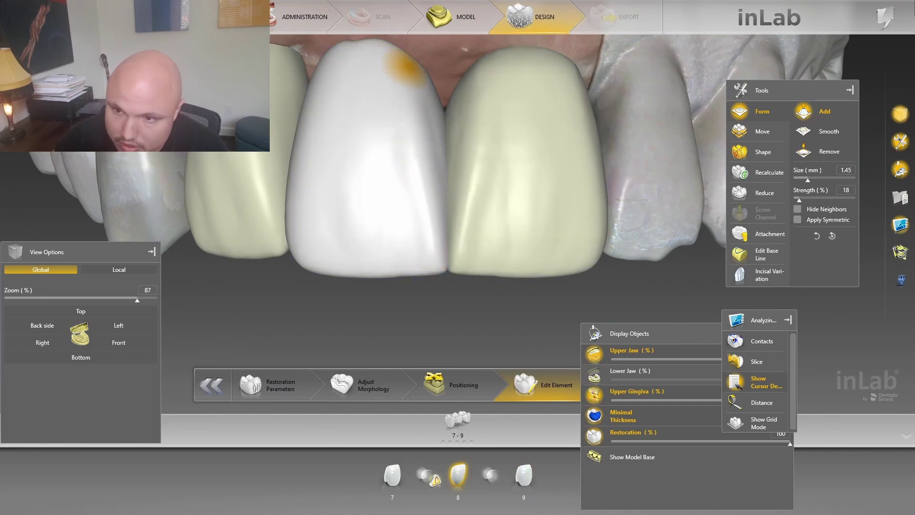
mouse_move(426, 64)
right_down()
mouse_move(437, 10)
mouse_move(437, 164)
right_up()
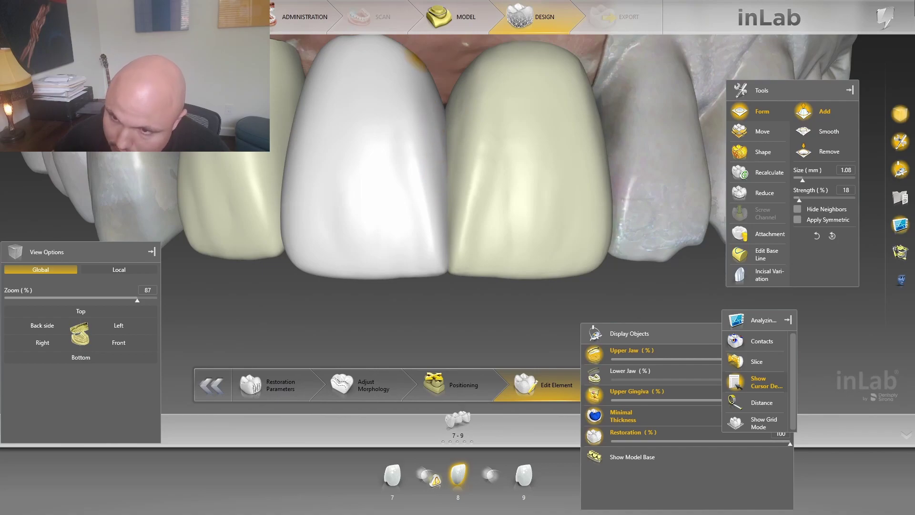
double_click(470, 153)
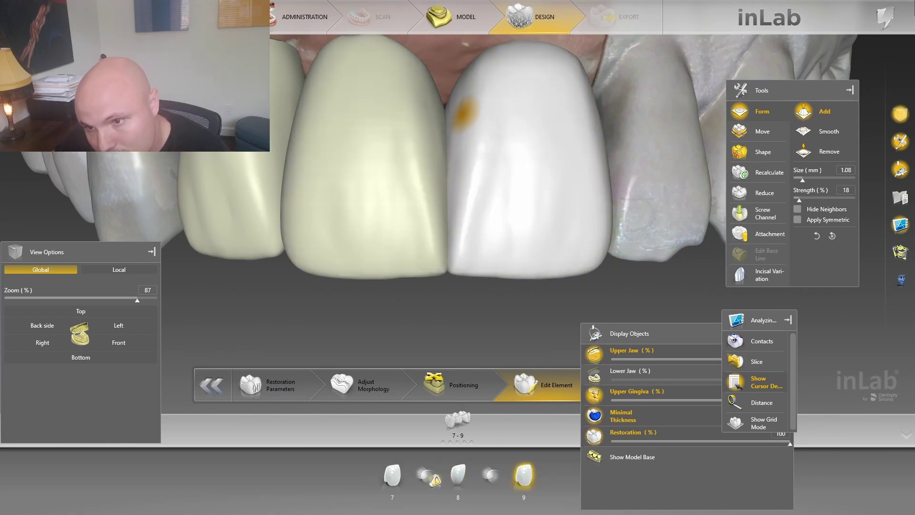
right_drag(486, 229, 488, 267)
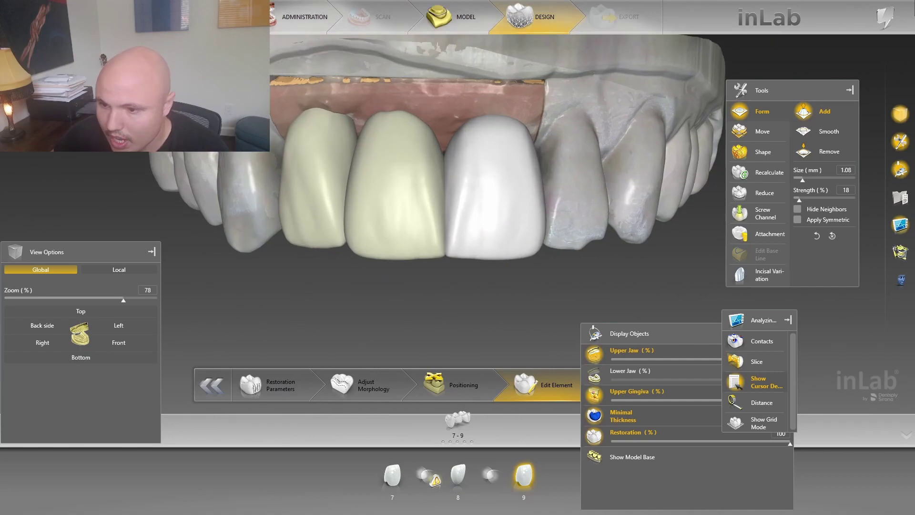
Build up material on tooth 7, comparing it against tooth 9
double_click(322, 224)
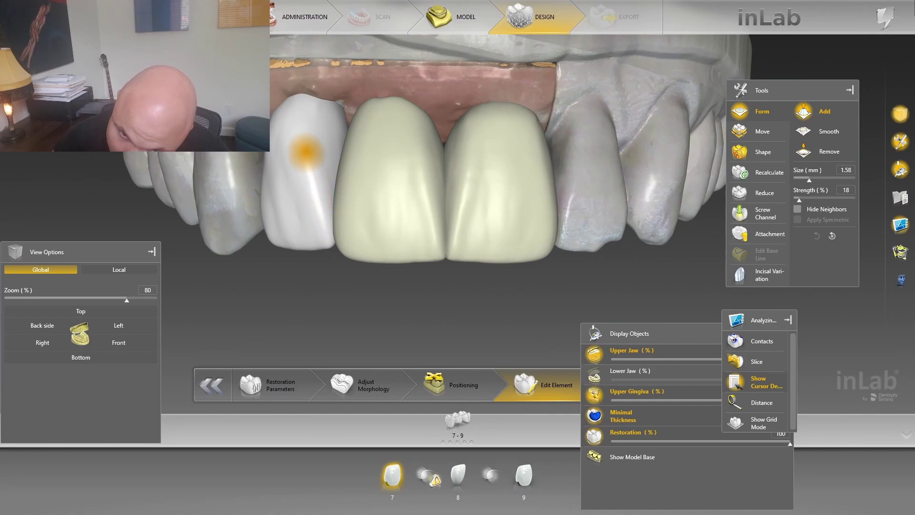
click(300, 116)
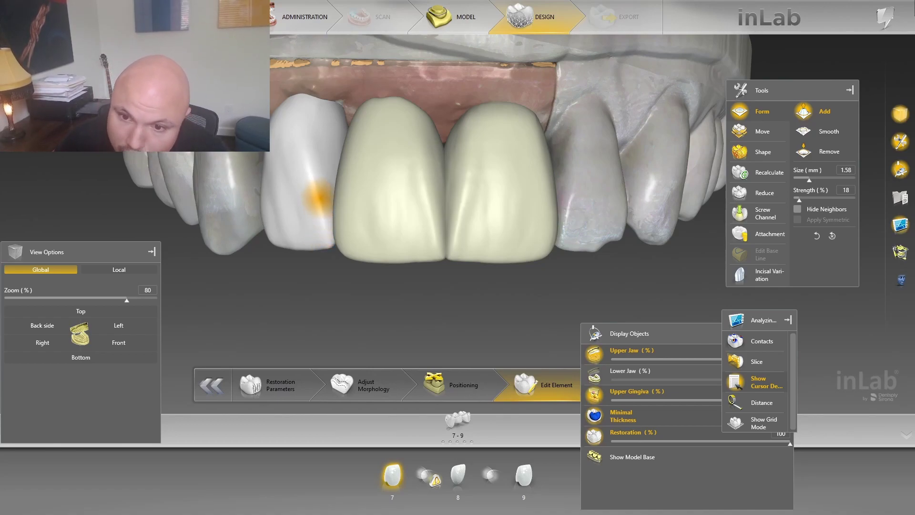
click(552, 229)
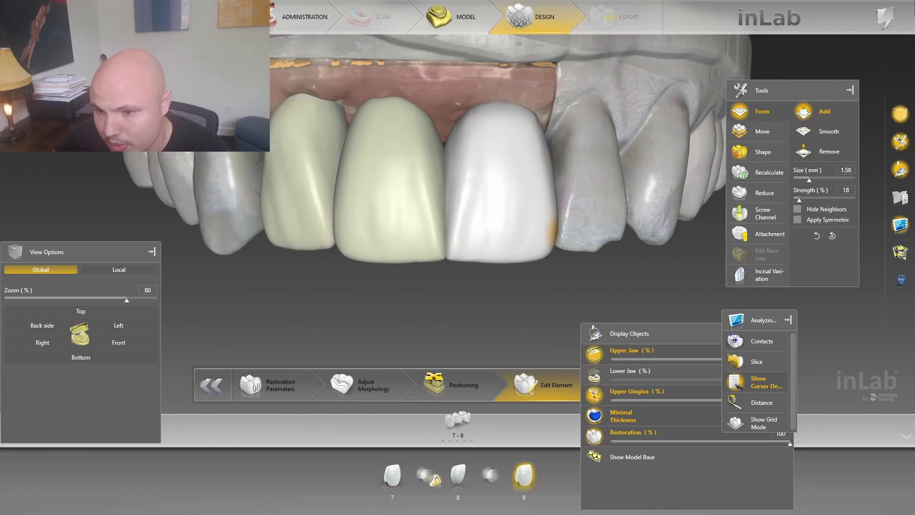
click(305, 191)
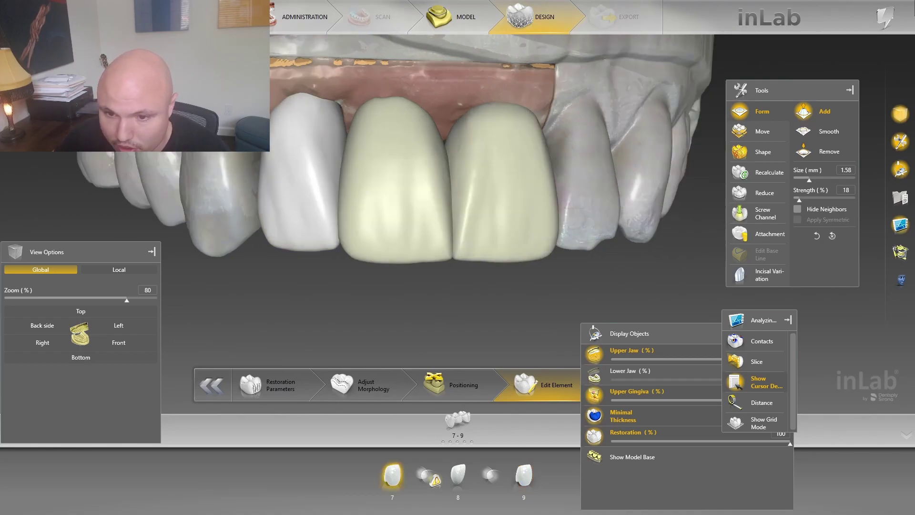
Make tooth 8 active in a front view and enlarge the Add brush to 2.08 mm
click(382, 249)
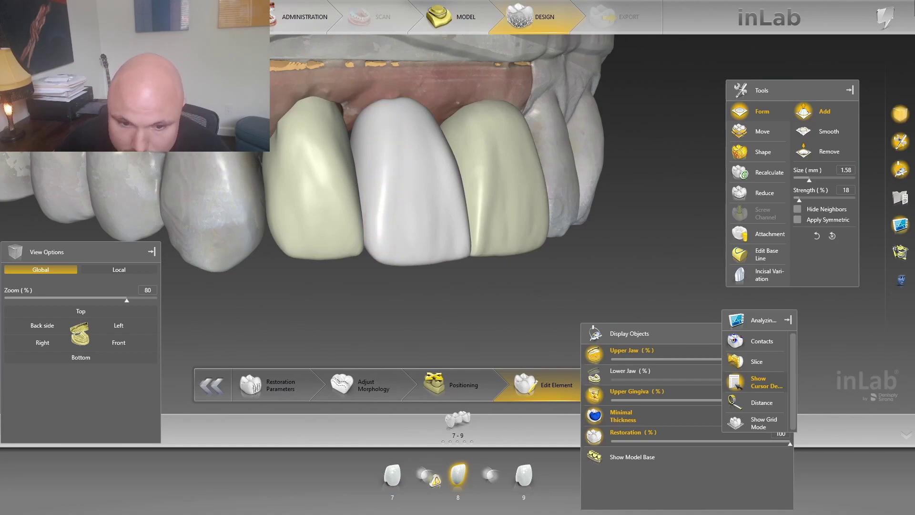
click(119, 342)
click(392, 475)
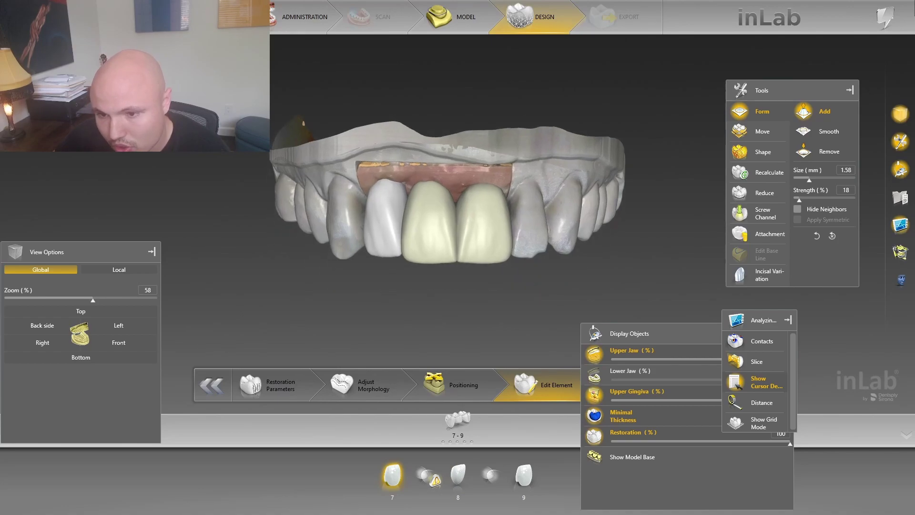
click(458, 475)
scroll(351, 221, up, 3)
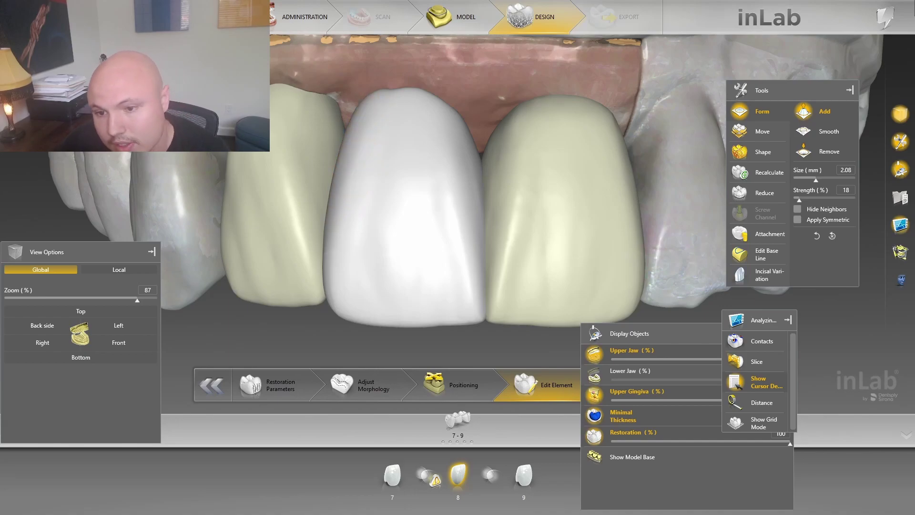
scroll(409, 272, down, 3)
scroll(409, 273, down, 3)
right_drag(409, 273, 343, 283)
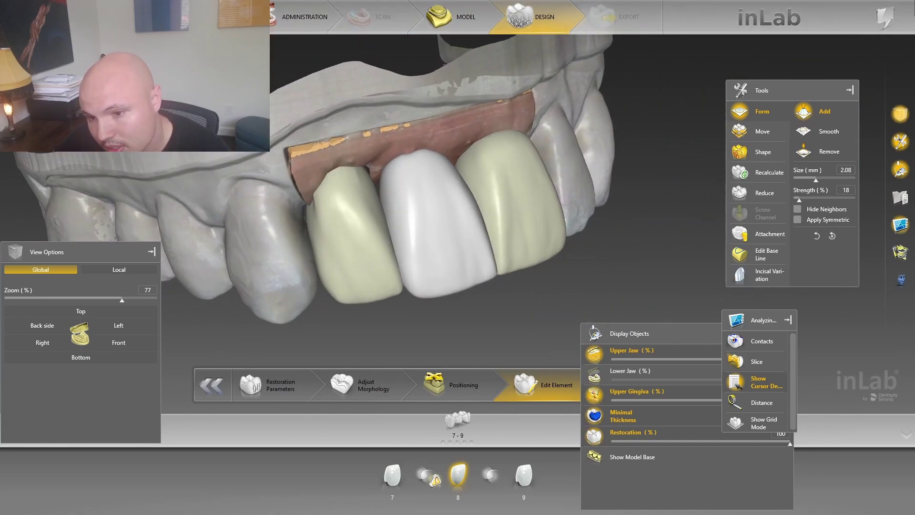
Switch the Form brush to Smooth and smooth pontic 8 at 17% strength
click(820, 131)
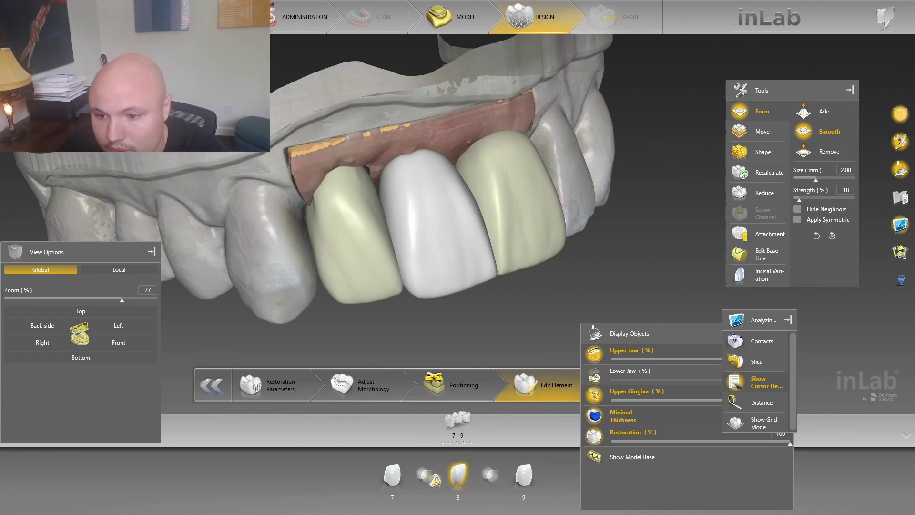
scroll(423, 296, up, 3)
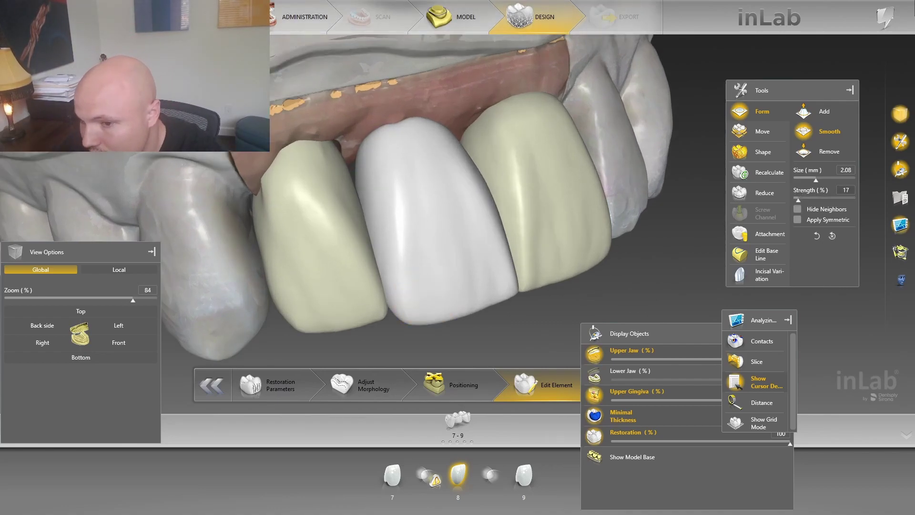
scroll(381, 266, up, 2)
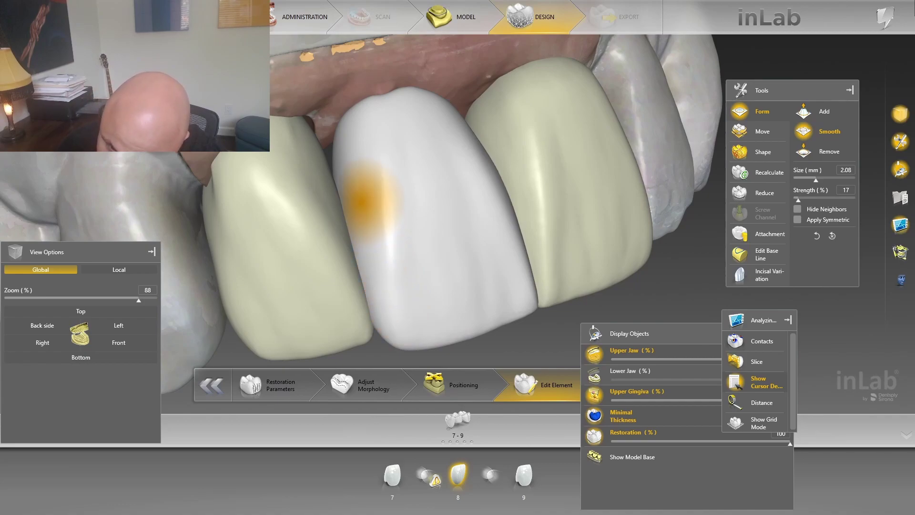
right_drag(364, 190, 372, 105)
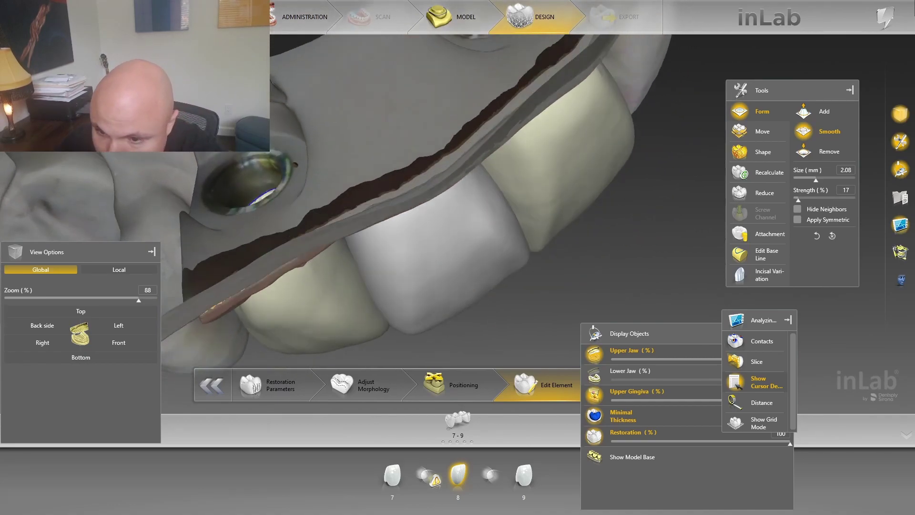
Reset to a front view of the whole jaw and make tooth 9 the edited crown
click(119, 325)
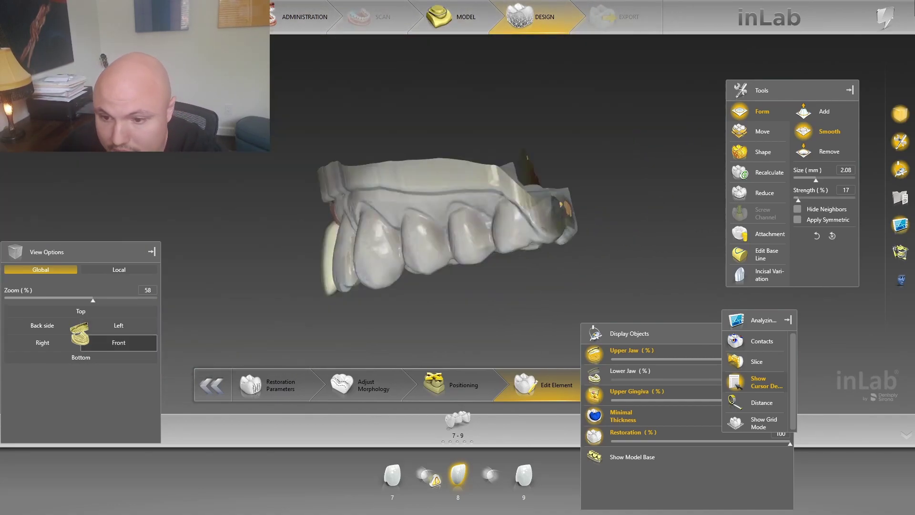
click(119, 343)
scroll(414, 270, up, 1)
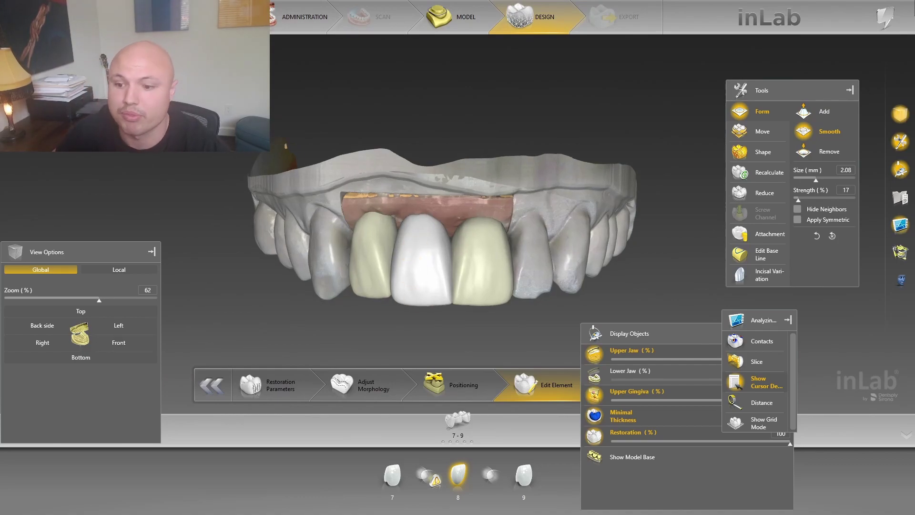
scroll(451, 229, up, 2)
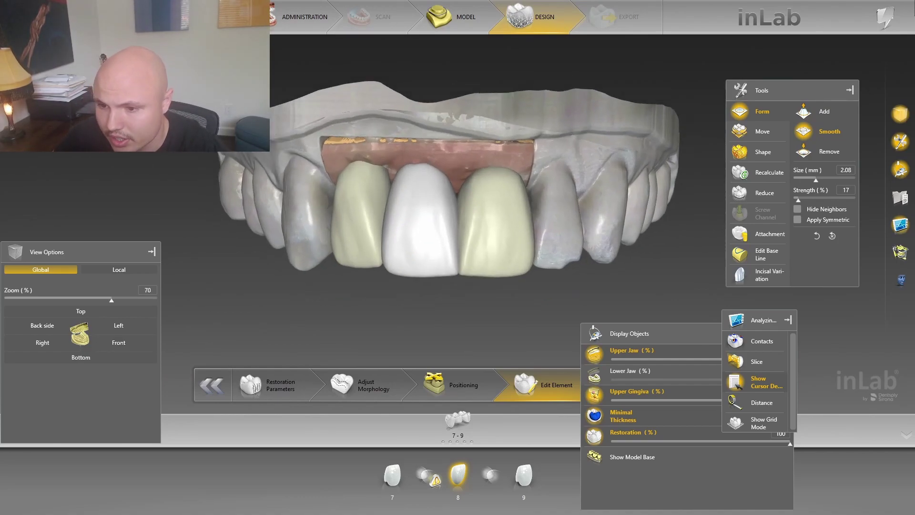
click(496, 219)
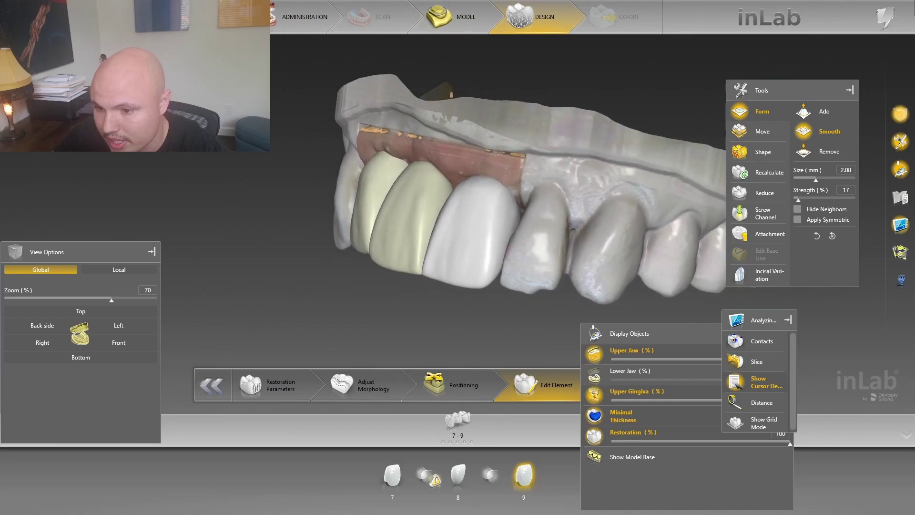
Build up tooth 9's contour with the Add brush at size 1.50
right_drag(538, 238, 556, 255)
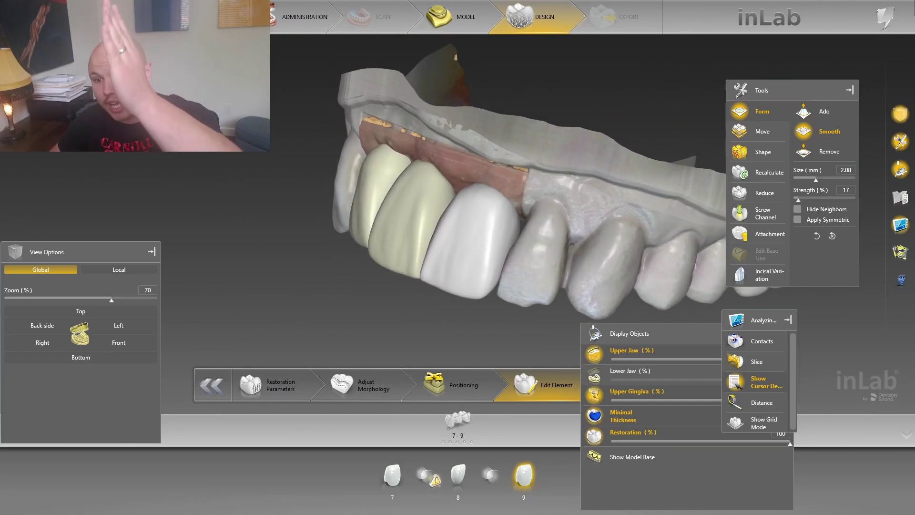
scroll(524, 190, up, 3)
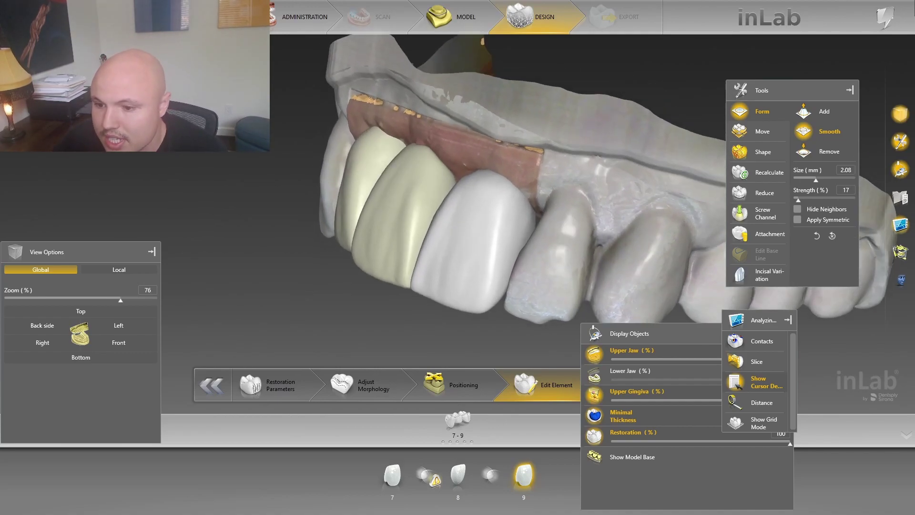
scroll(525, 191, down, 1)
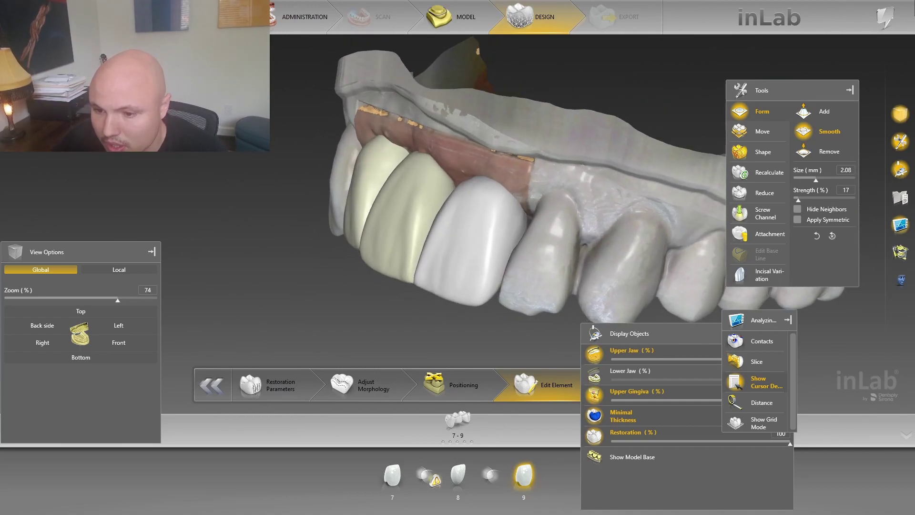
scroll(525, 191, up, 2)
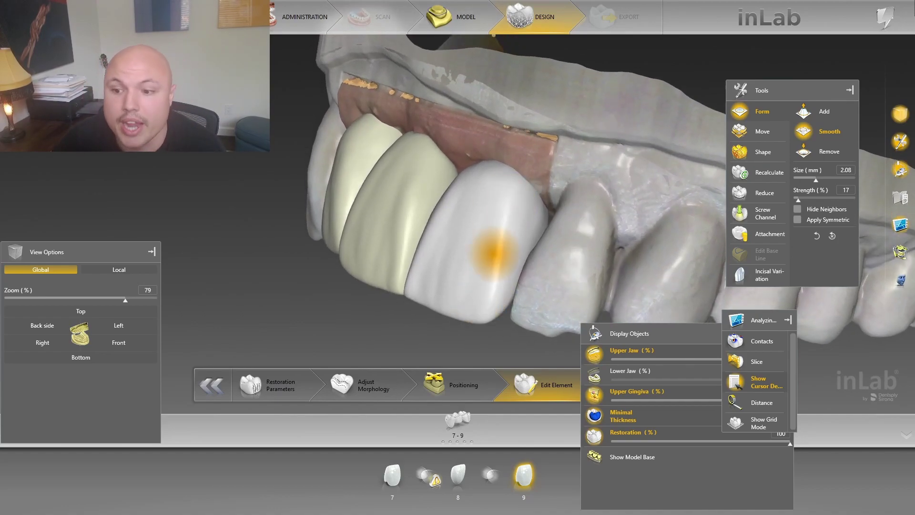
scroll(491, 329, up, 1)
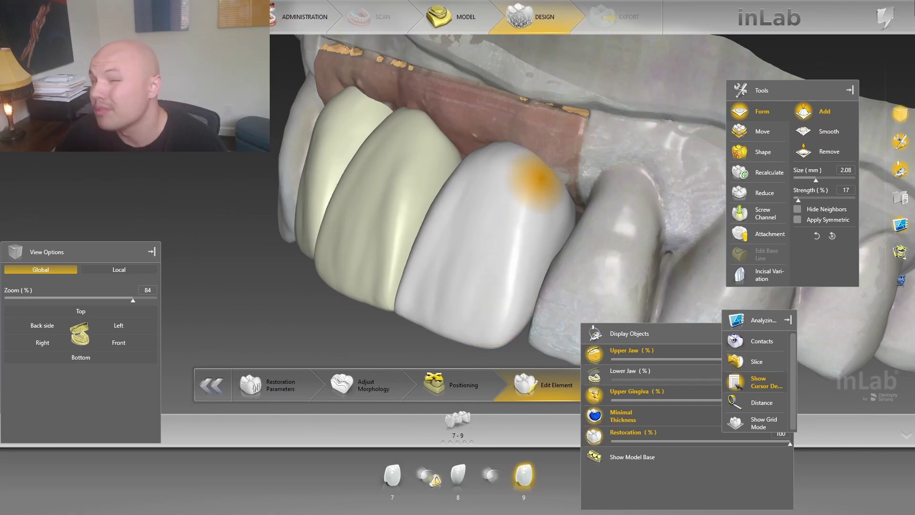
click(119, 342)
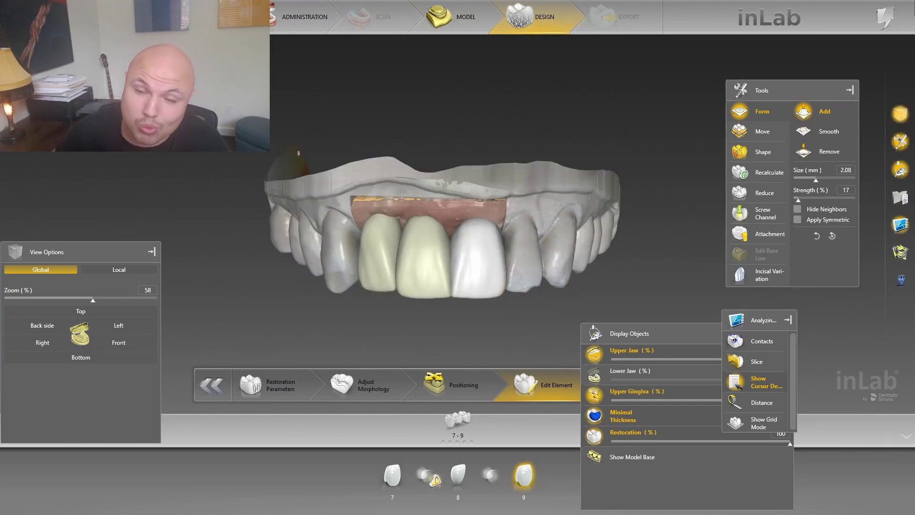
scroll(458, 201, up, 4)
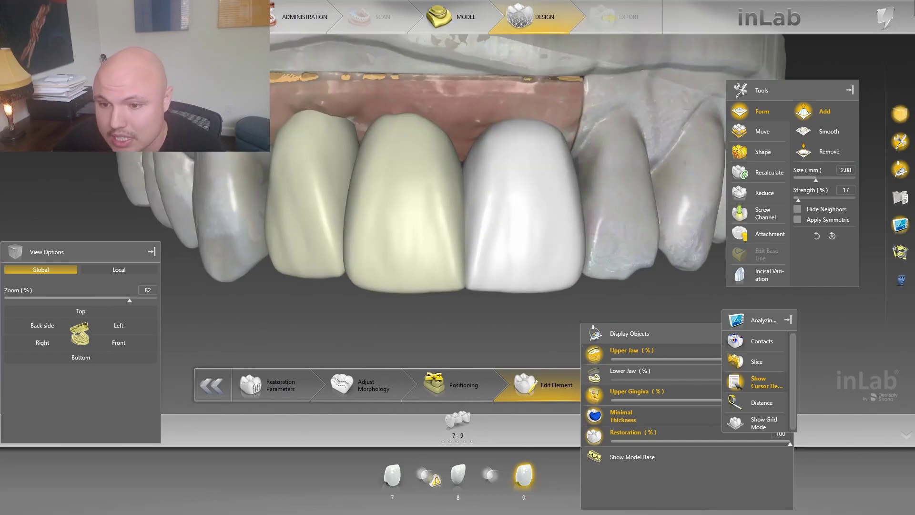
Make tooth 8 active and build up its contour, checking along the incisal edges
click(405, 205)
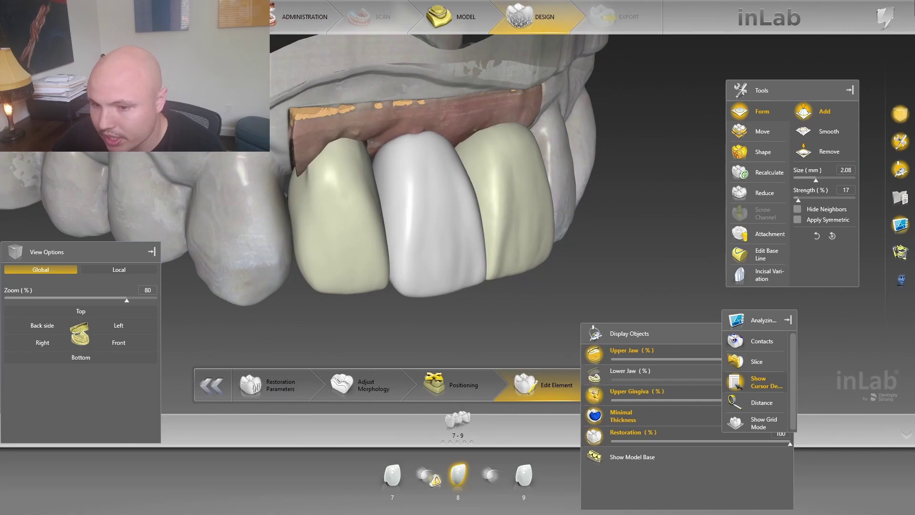
ctrl+scroll(390, 302, down, 3)
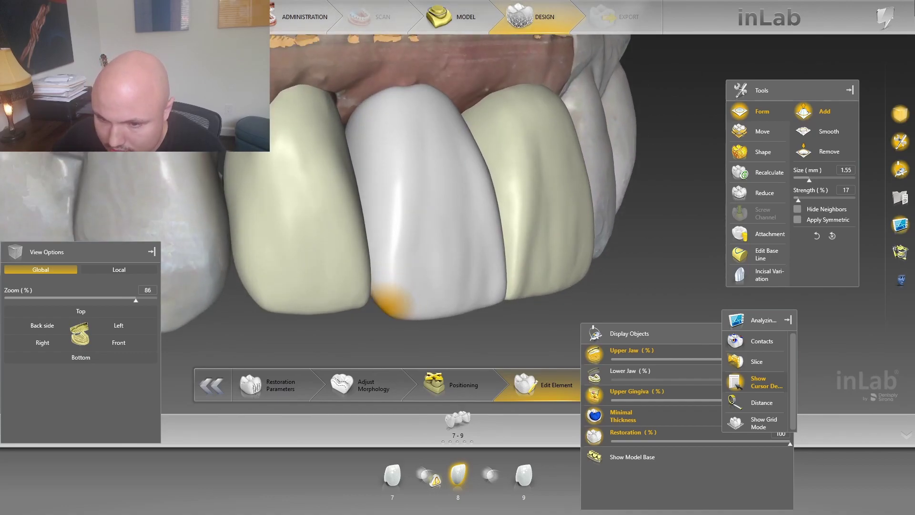
ctrl+scroll(391, 303, down, 1)
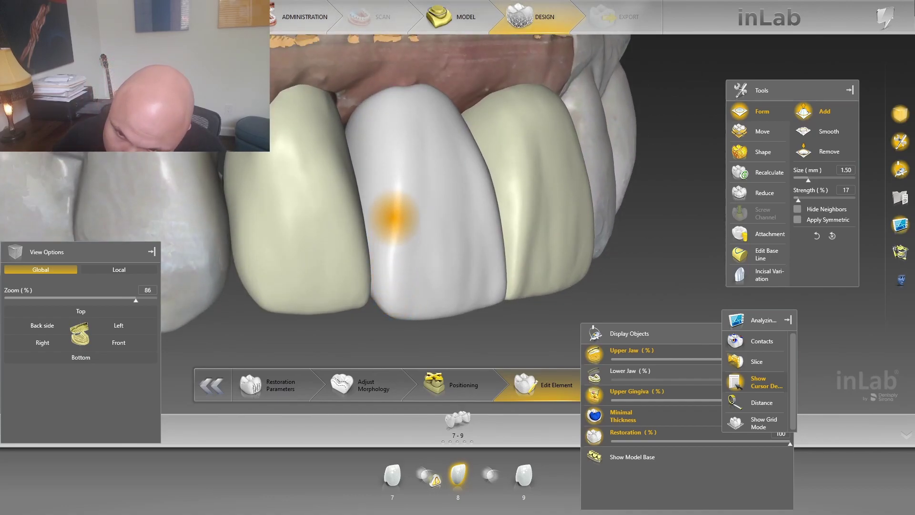
scroll(401, 124, down, 1)
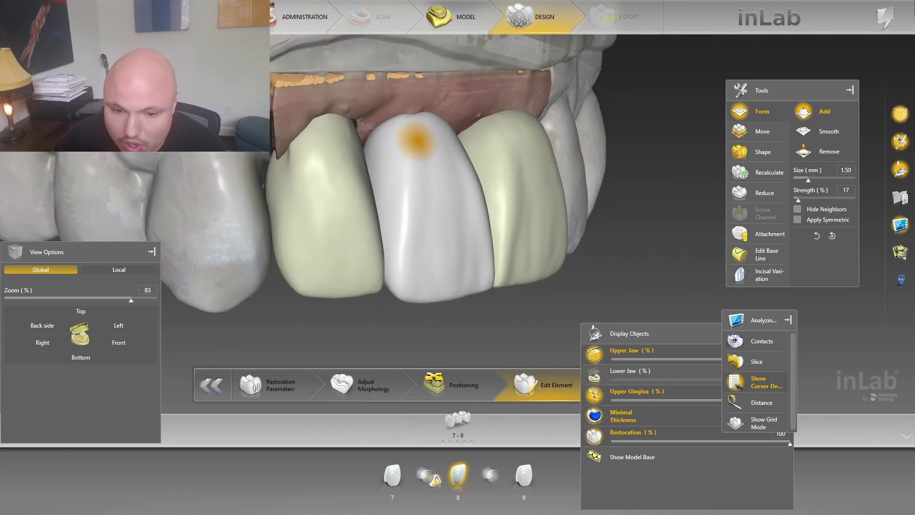
click(119, 342)
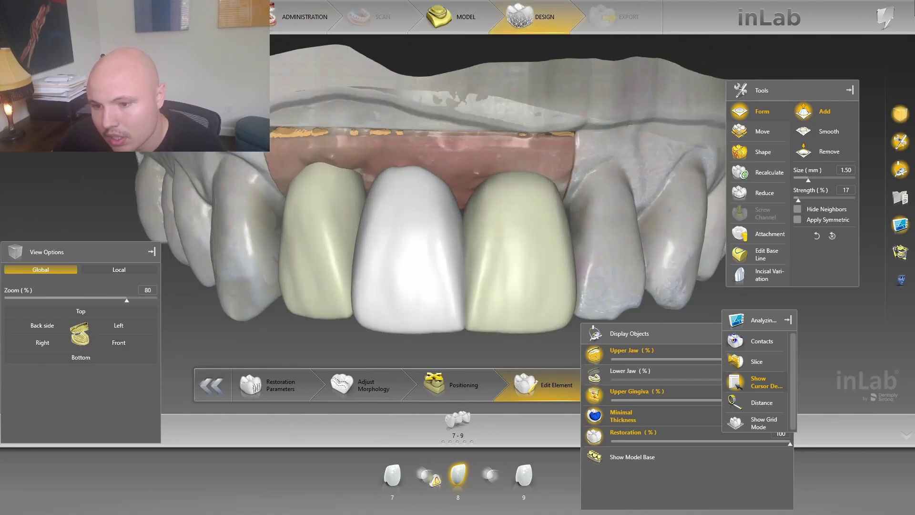
mouse_move(429, 317)
middle_down()
mouse_move(429, 258)
mouse_move(310, 258)
middle_up()
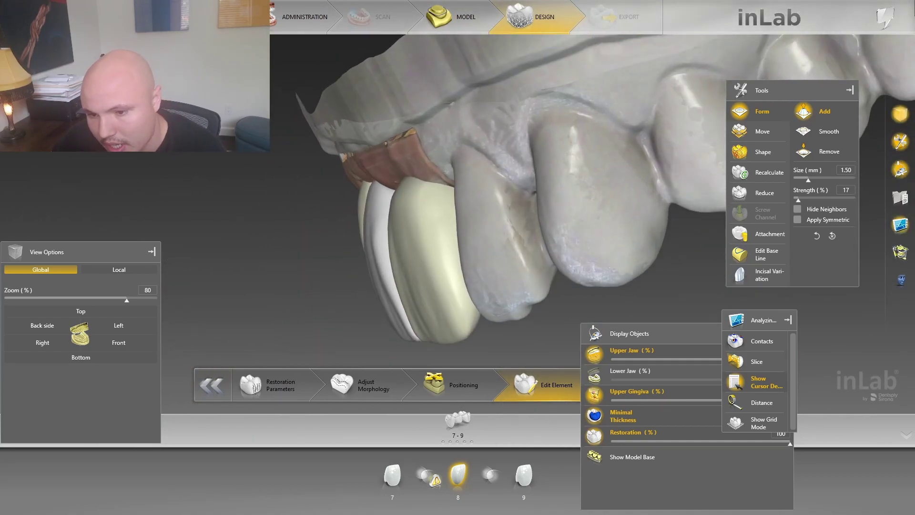
Make tooth 9 the edited crown and turn the arch to an oblique view
click(438, 257)
click(118, 342)
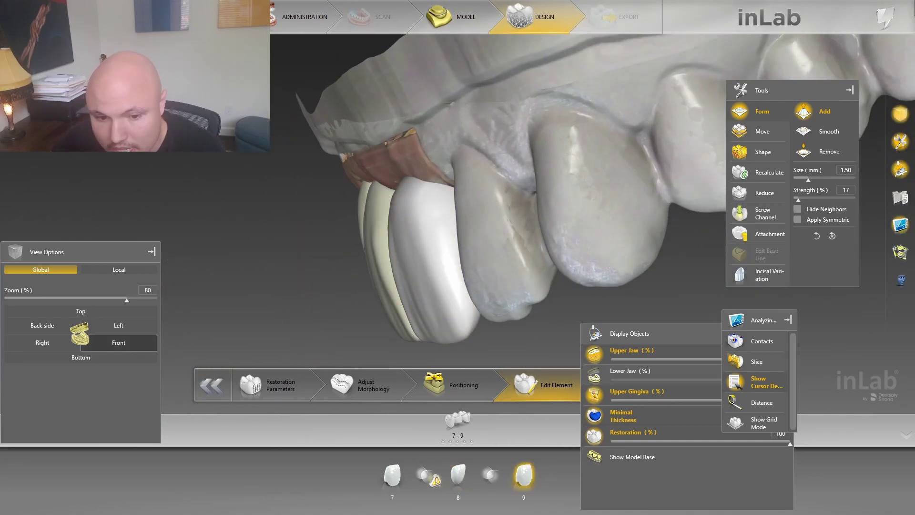
middle_drag(457, 267, 348, 272)
Switch to Shape and raise the individual 2-directional size to 2.58
click(763, 152)
scroll(343, 267, up, 3)
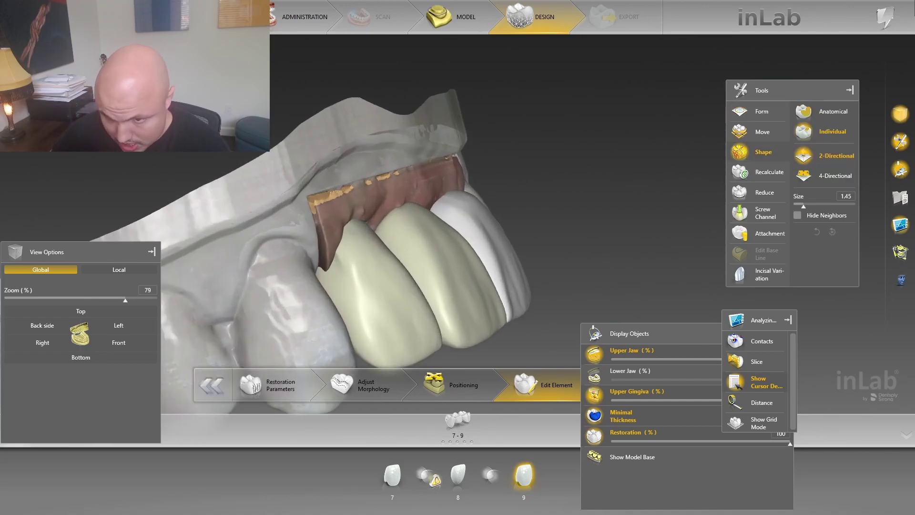
scroll(439, 214, up, 2)
ctrl+scroll(439, 215, up, 4)
middle_drag(439, 214, 429, 224)
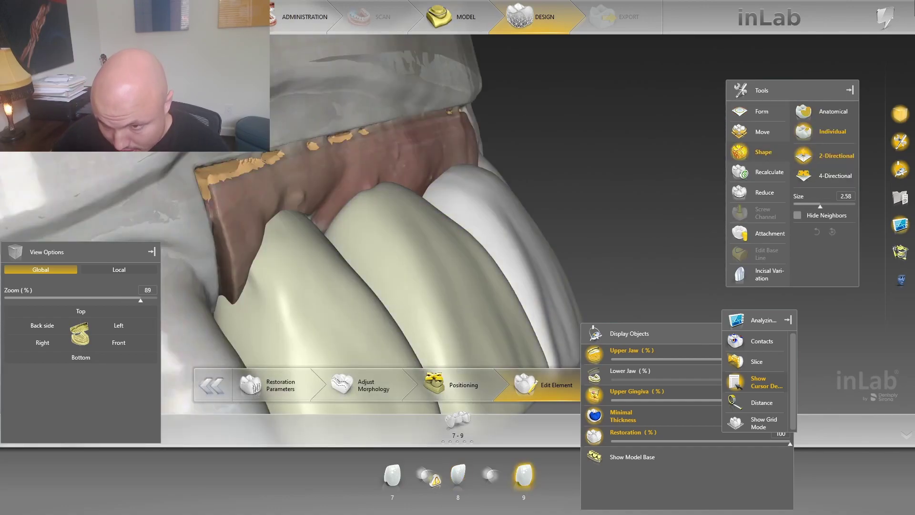
Make tooth 8 the active crown and snap to the frontal overview with Home
click(447, 206)
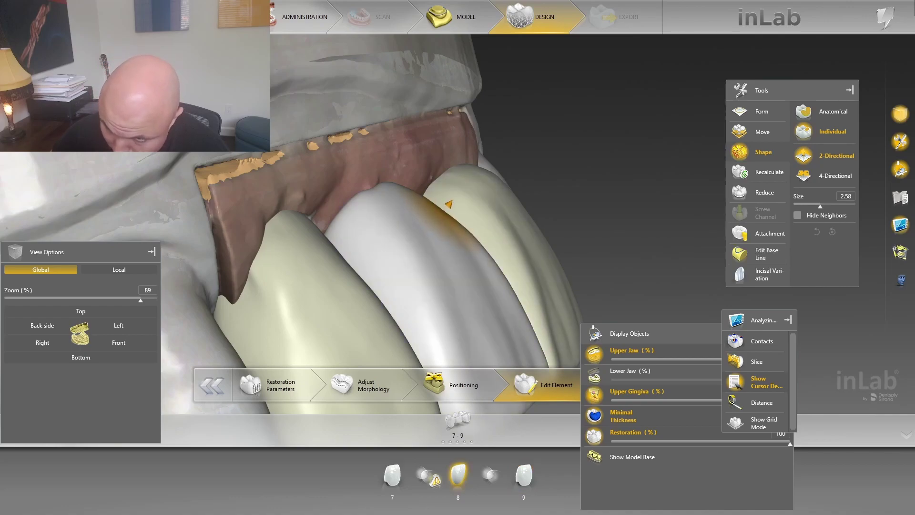
middle_drag(448, 205, 459, 337)
scroll(460, 337, down, 1)
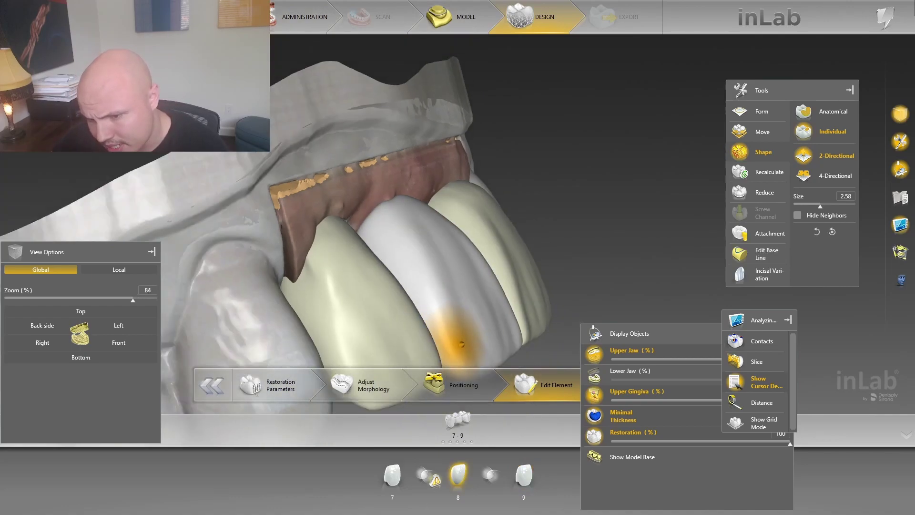
key(Home)
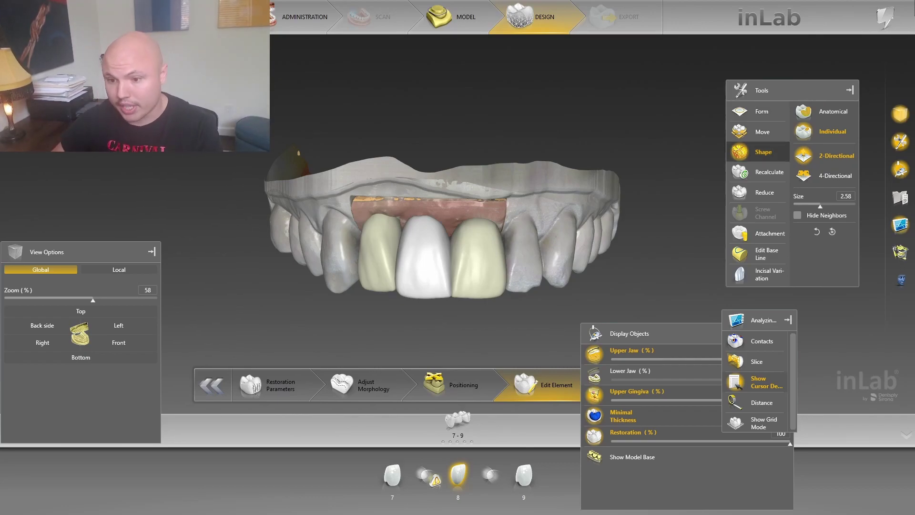
Zoom in and switch to the Form tool, showing Add, Smooth and Remove options
scroll(443, 307, up, 3)
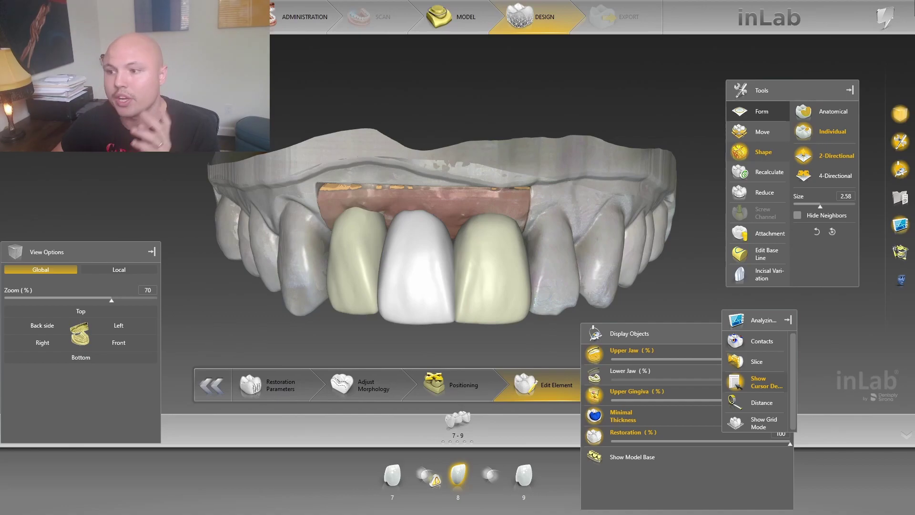
click(761, 112)
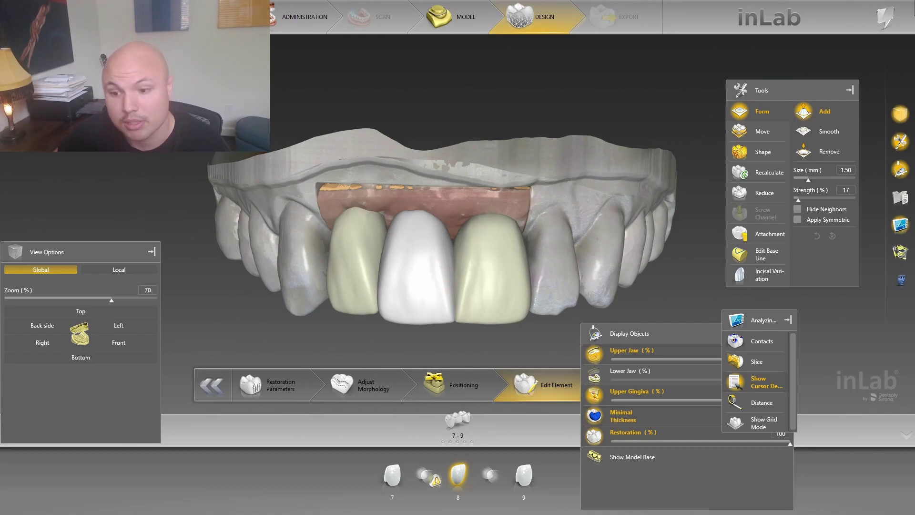
middle_drag(457, 286, 572, 290)
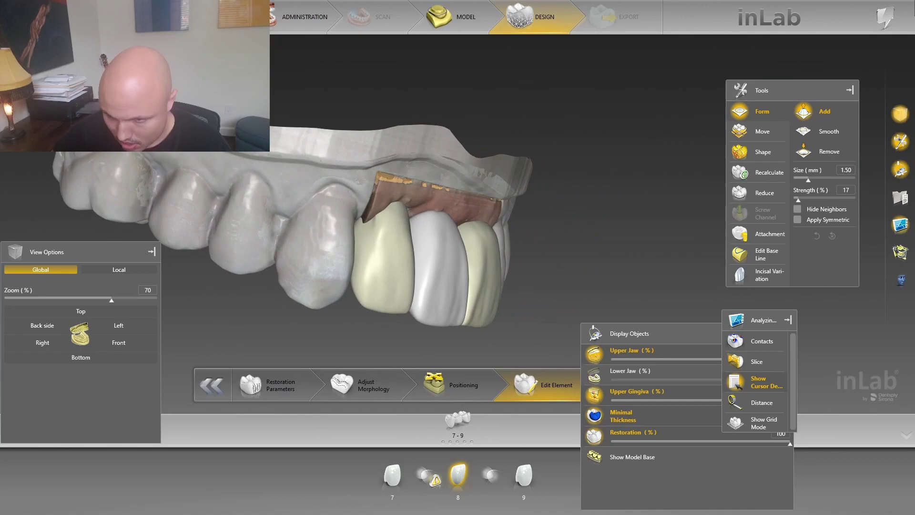
scroll(457, 308, up, 5)
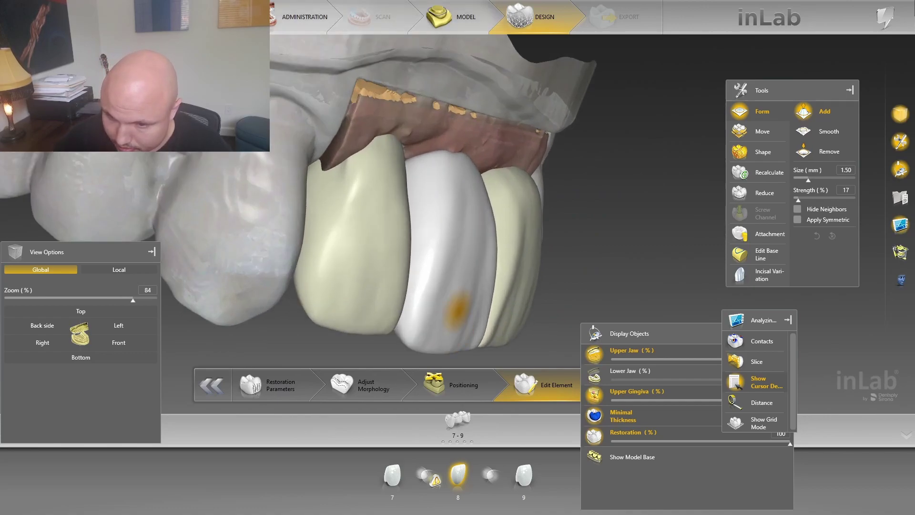
click(119, 343)
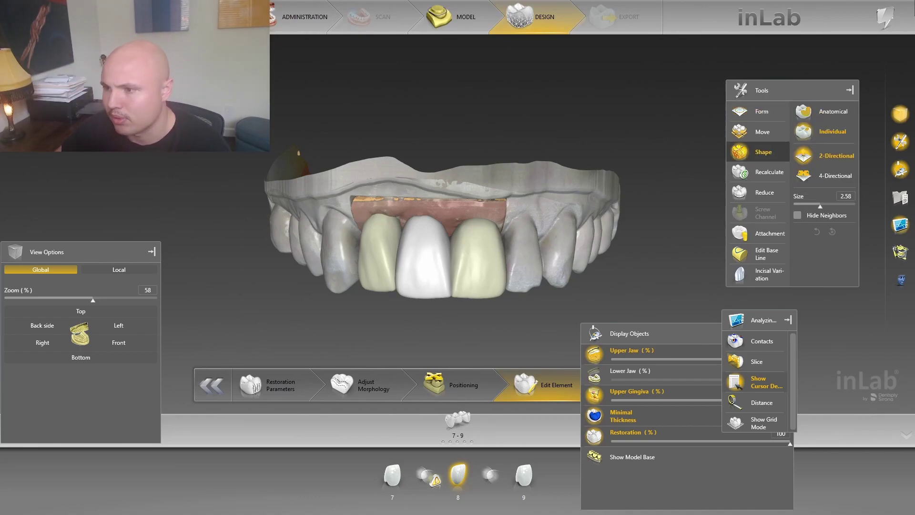
scroll(431, 265, up, 3)
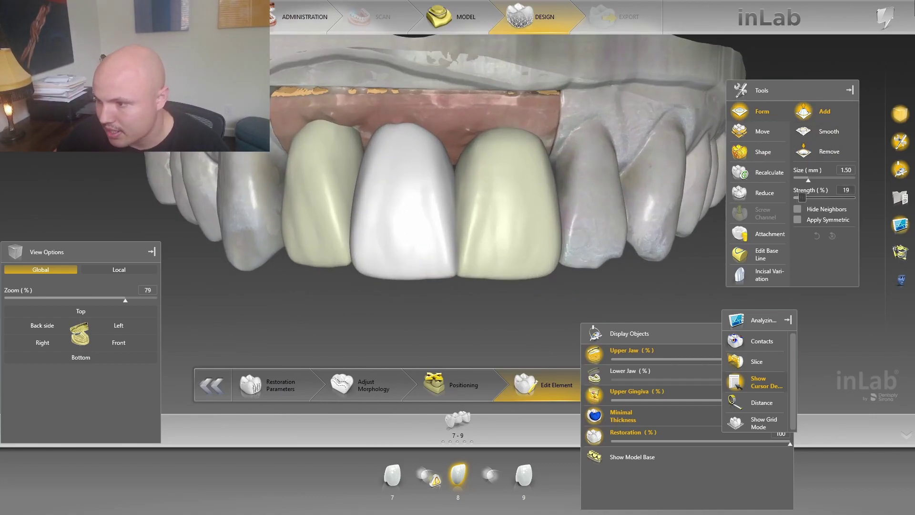
Add trial Form strokes along tooth 8 and tooth 9's mesial side
scroll(476, 279, up, 1)
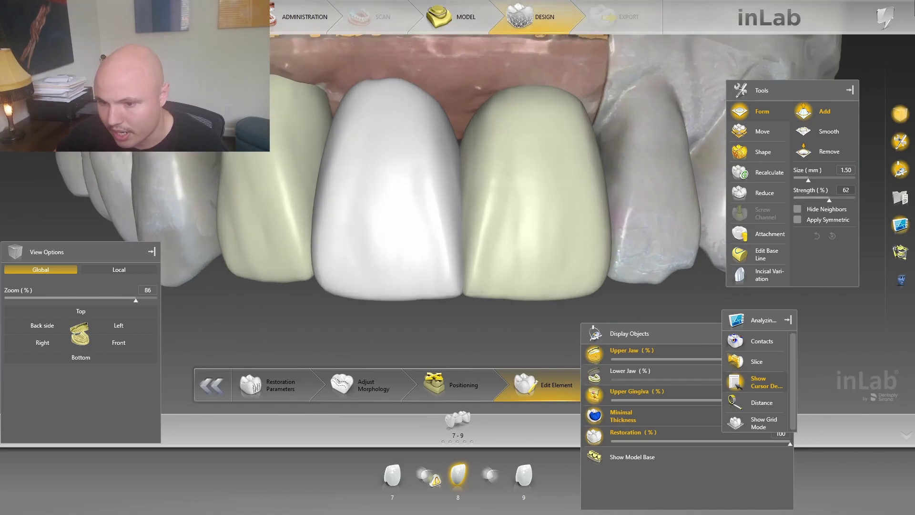
click(484, 281)
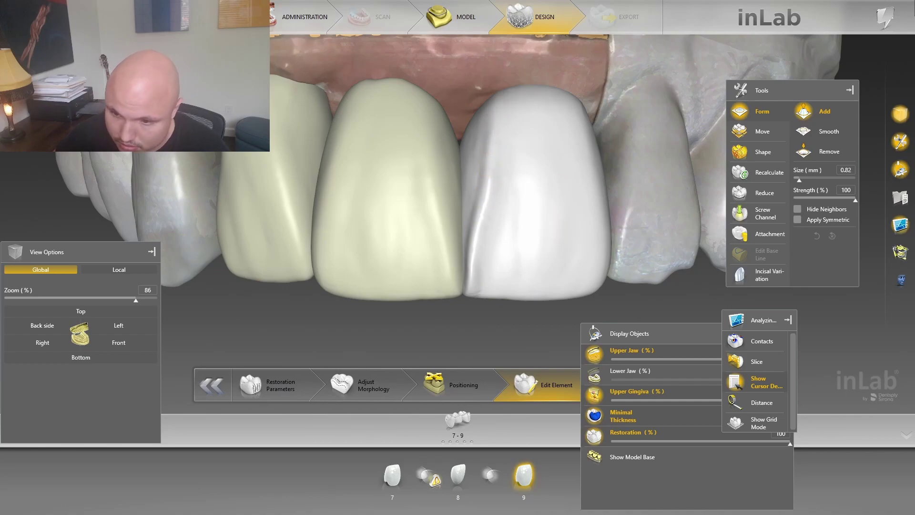
click(459, 475)
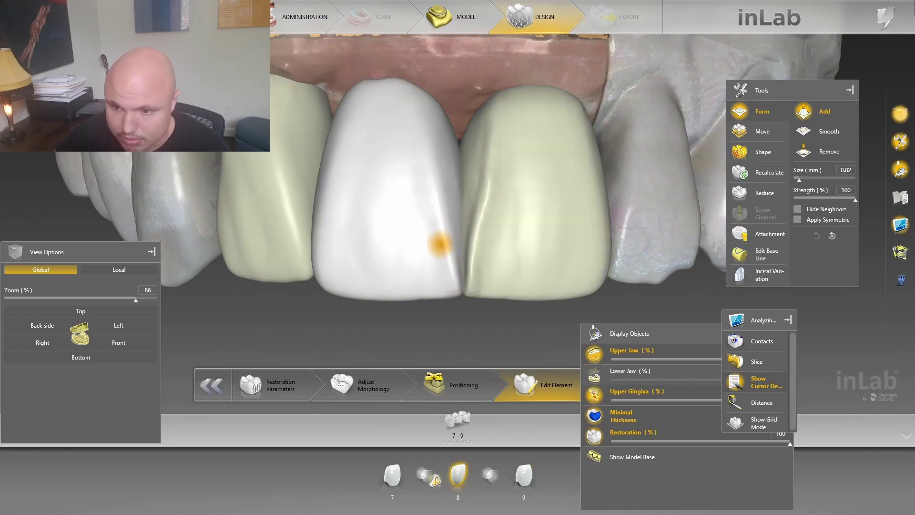
ctrl+scroll(440, 244, up, 3)
drag(442, 276, 434, 185)
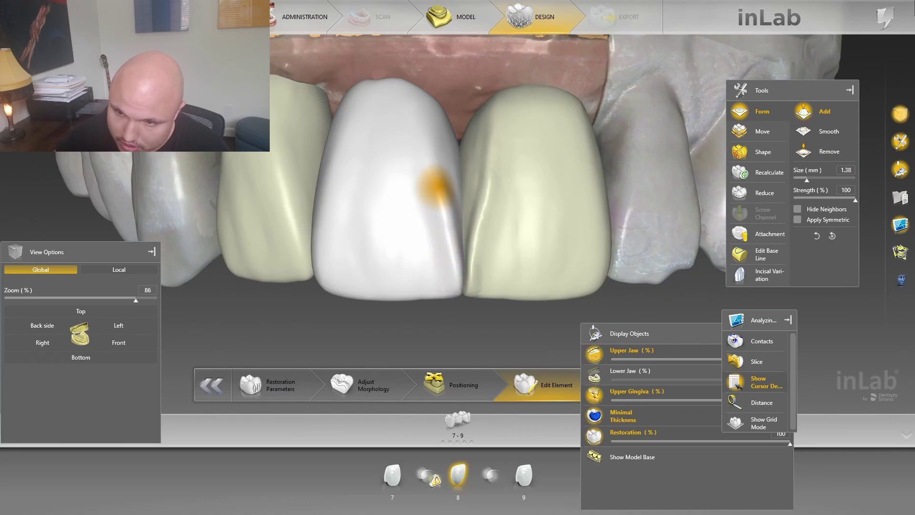
double_click(481, 276)
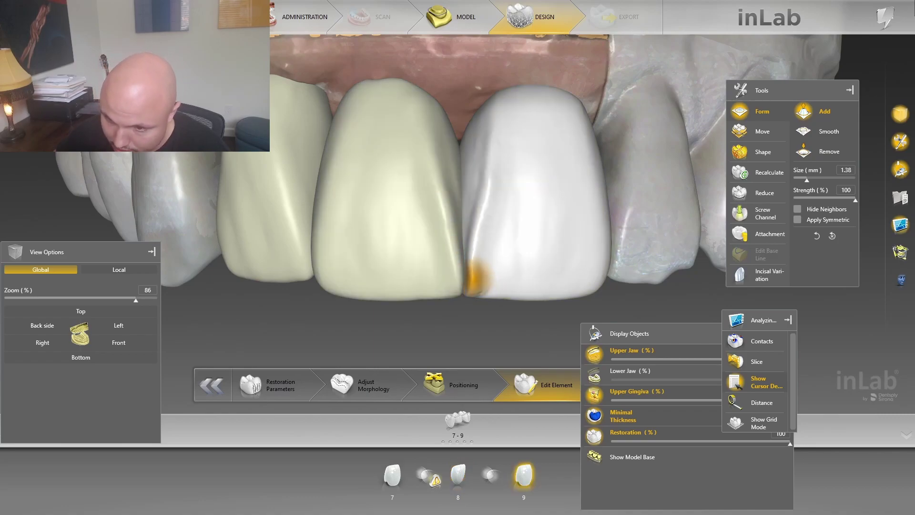
drag(473, 277, 491, 164)
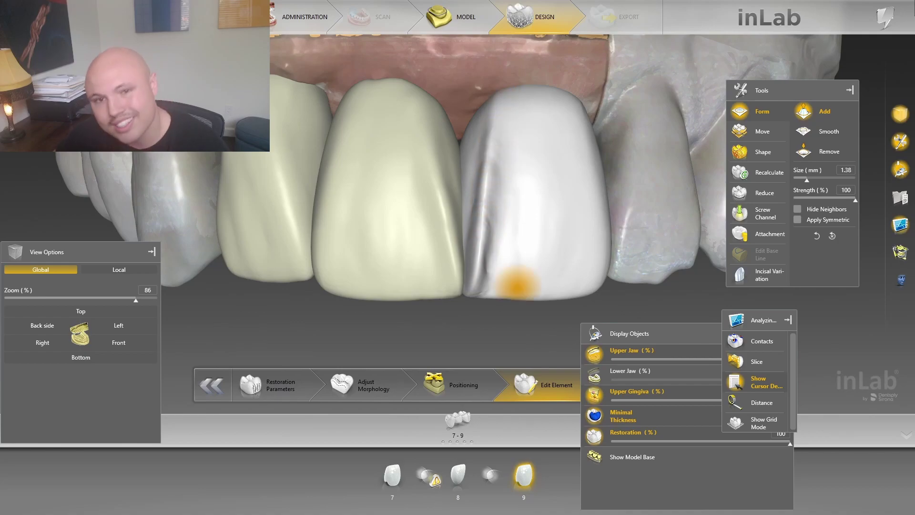
Undo both trial strokes on teeth 9 and 8
scroll(504, 280, down, 1)
key(ctrl+z)
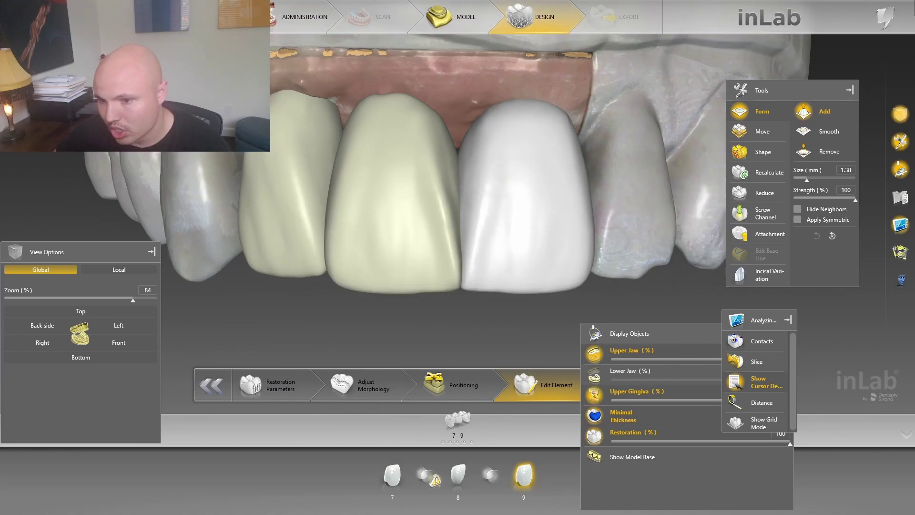
click(458, 474)
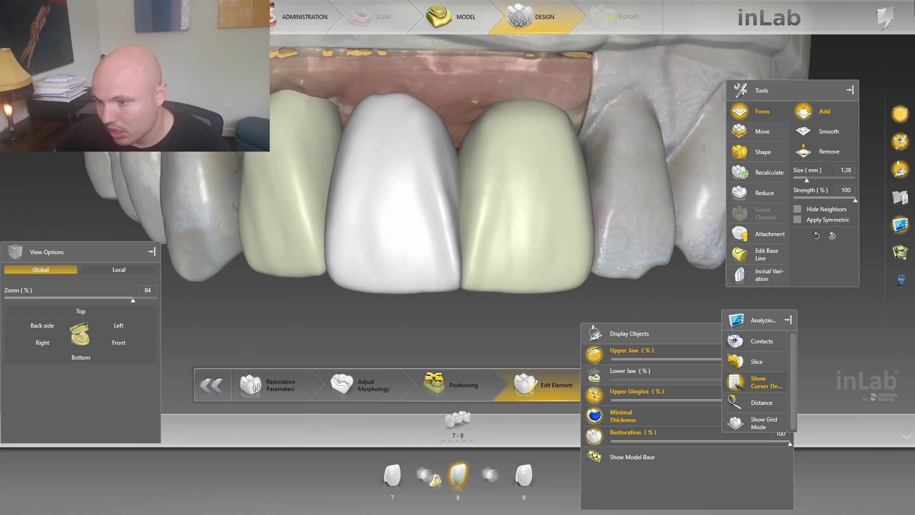
key(ctrl+z)
Set the add brush to 16% strength and 1.35 mm size, with tooth 9 active
drag(853, 197, 804, 196)
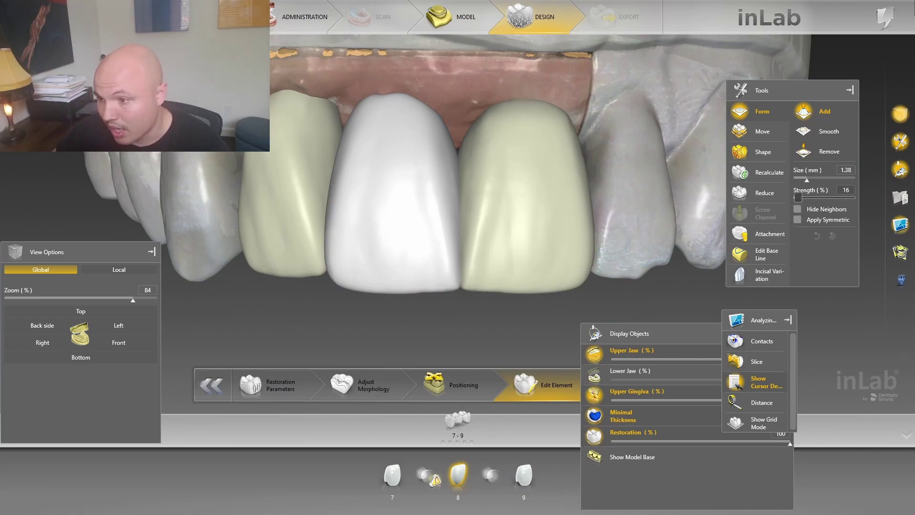
click(482, 272)
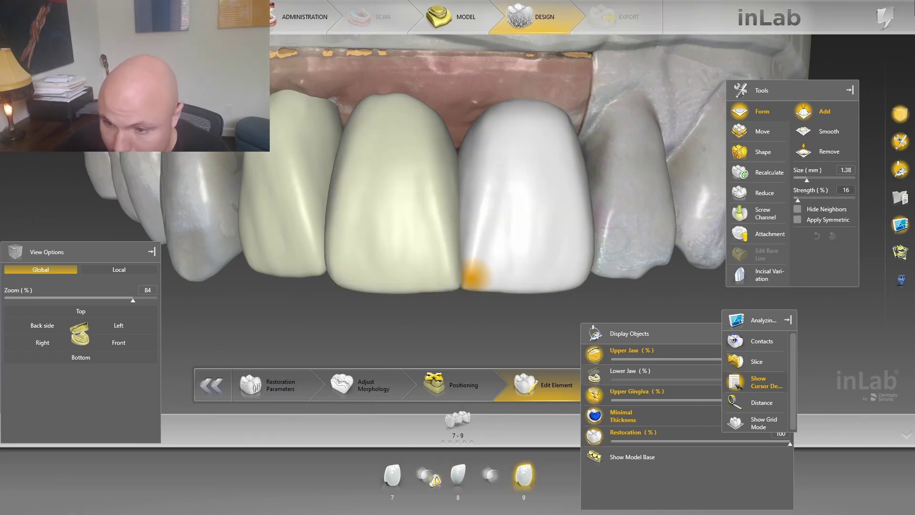
ctrl+scroll(481, 267, down, 10)
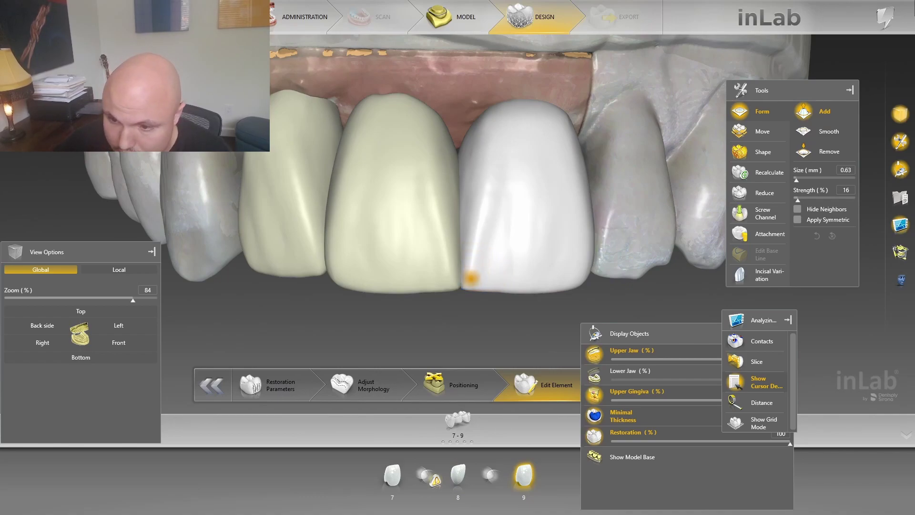
ctrl+scroll(471, 278, up, 4)
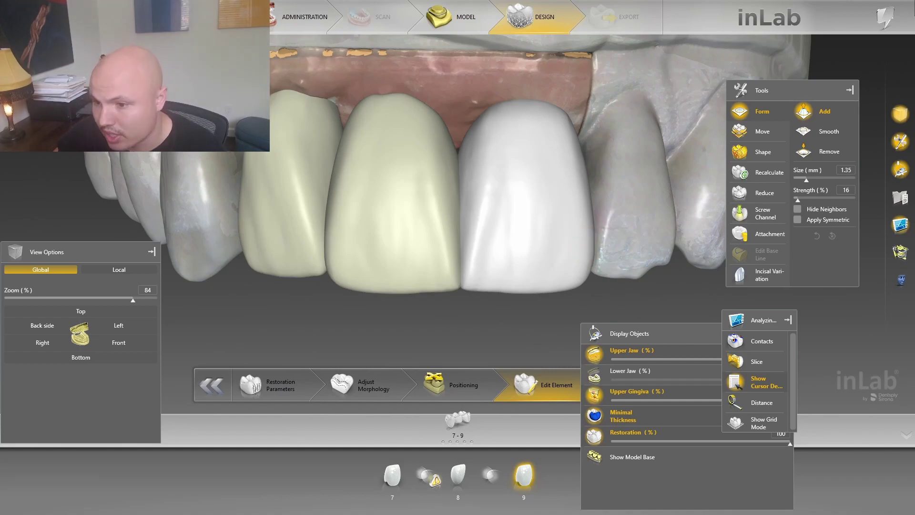
Inspect the bridge obliquely, check teeth 8 and 9, then show the Front view of the arch
right_drag(458, 190, 558, 202)
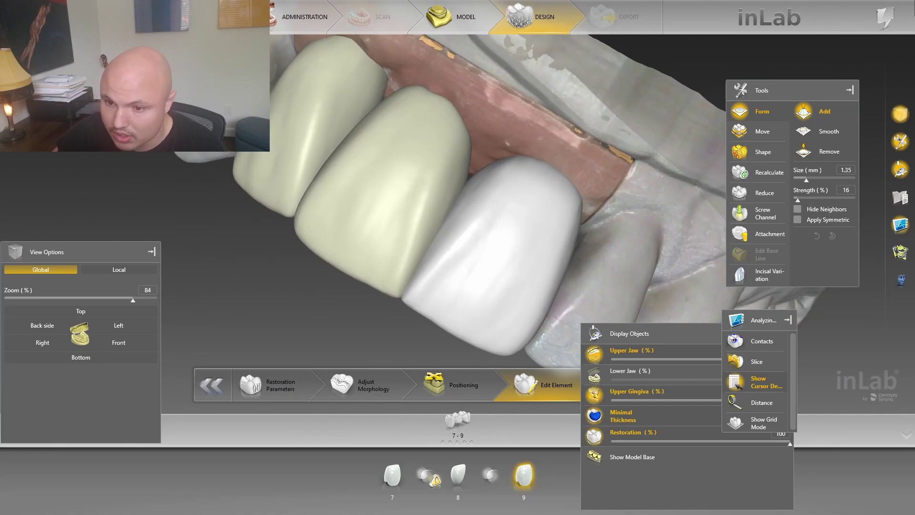
click(395, 265)
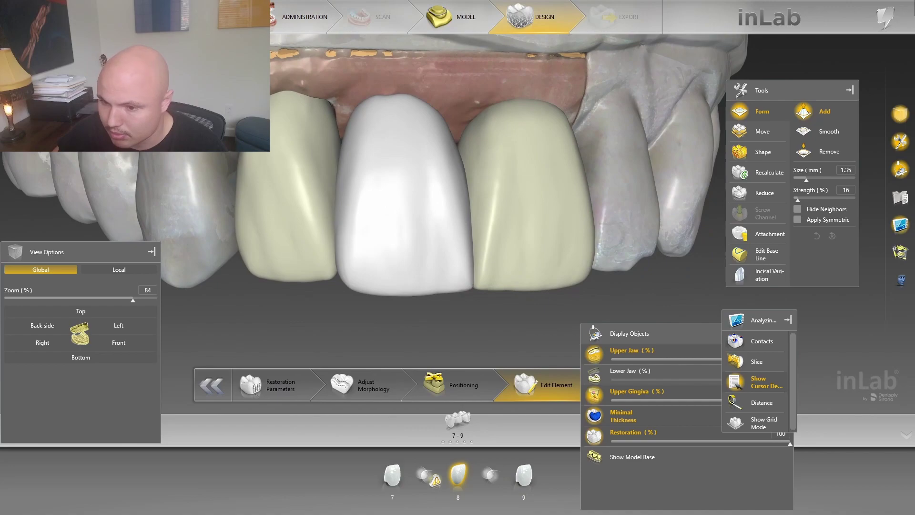
click(484, 271)
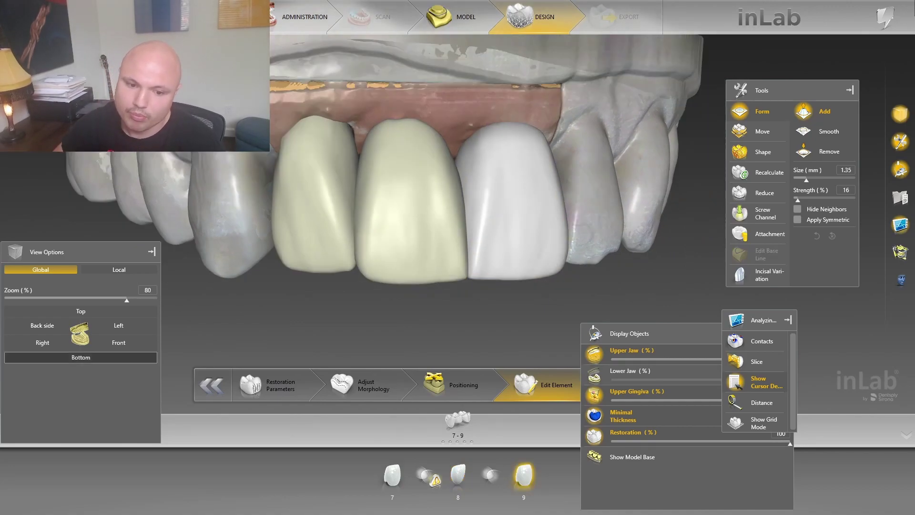
click(119, 343)
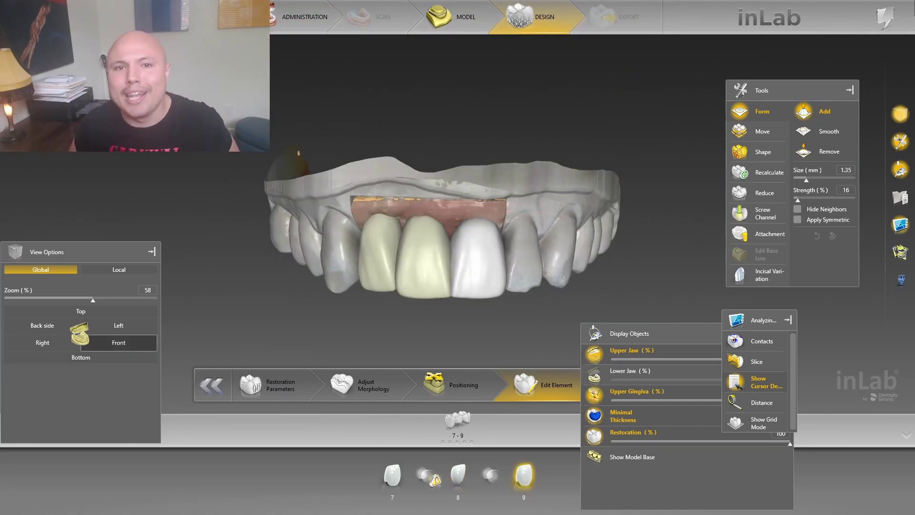